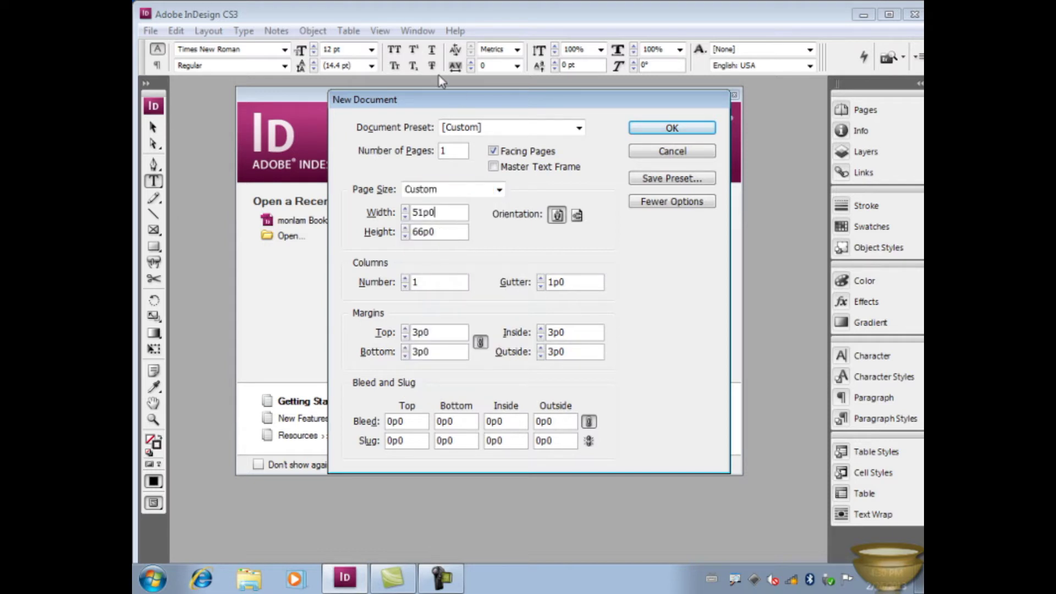
Step: Cancel the new document setup and set both the horizontal and vertical ruler units to inches in the preferences
click(690, 154)
click(176, 30)
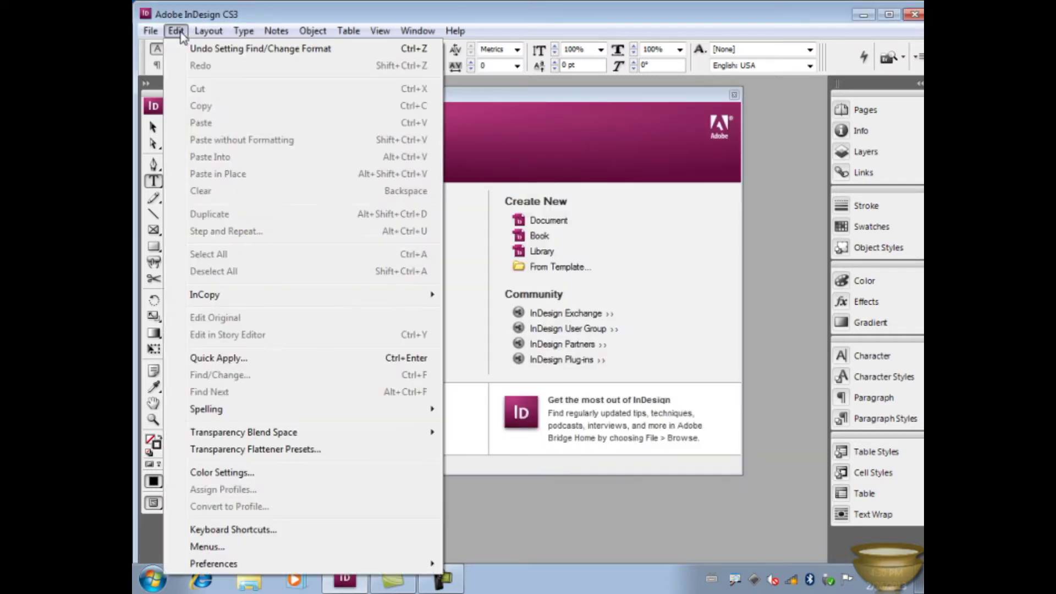
mouse_move(315, 571)
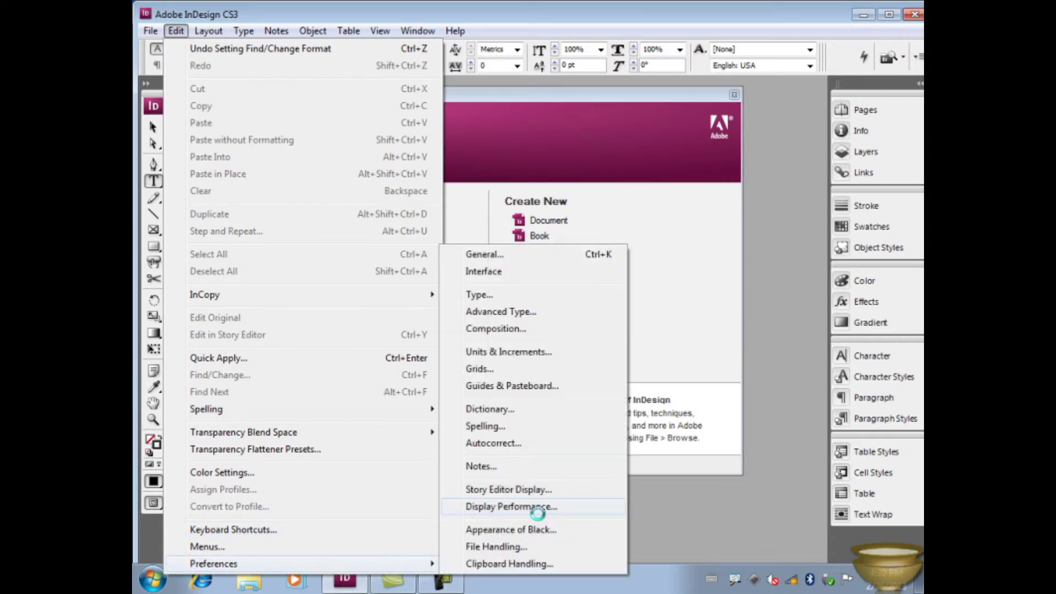
click(521, 352)
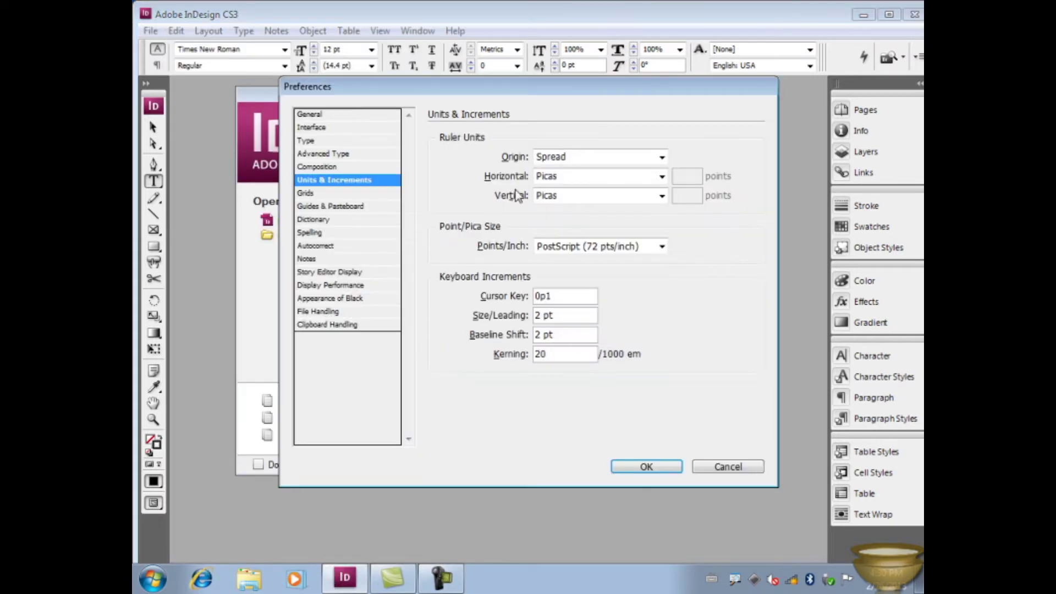
click(661, 176)
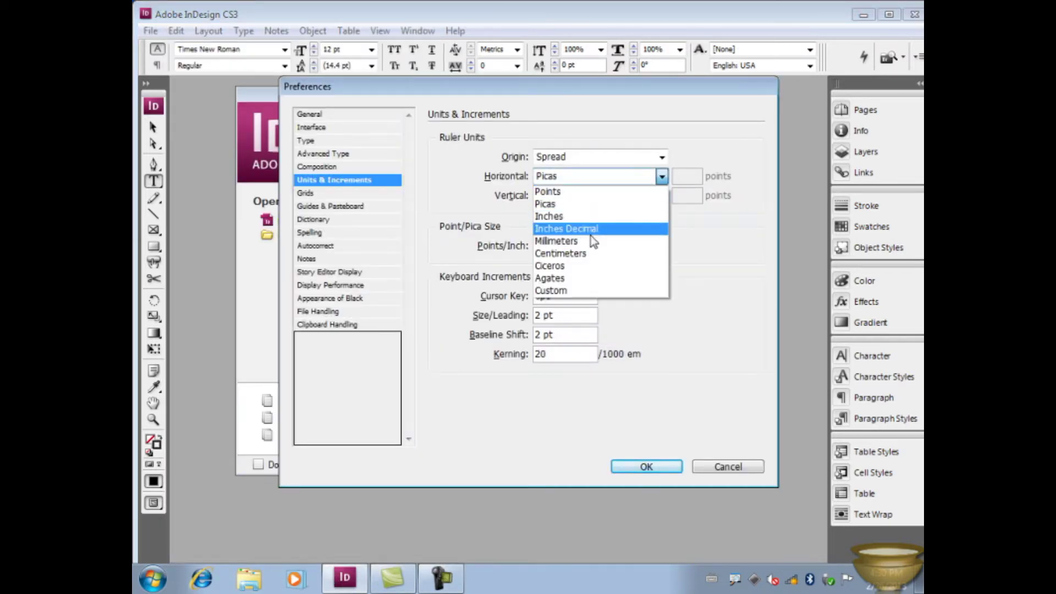
click(590, 217)
click(662, 196)
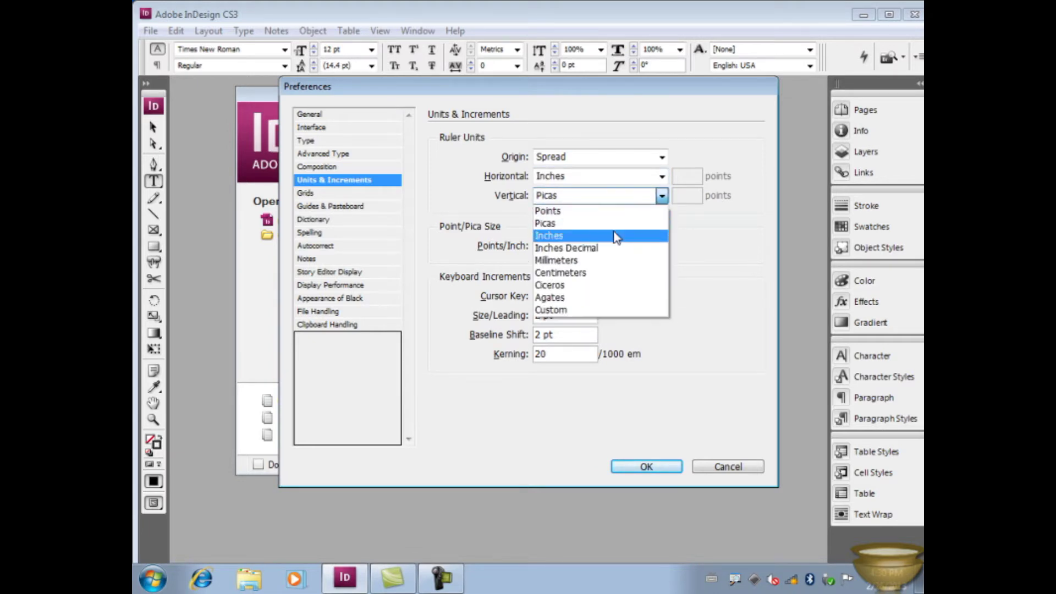
click(610, 235)
click(647, 467)
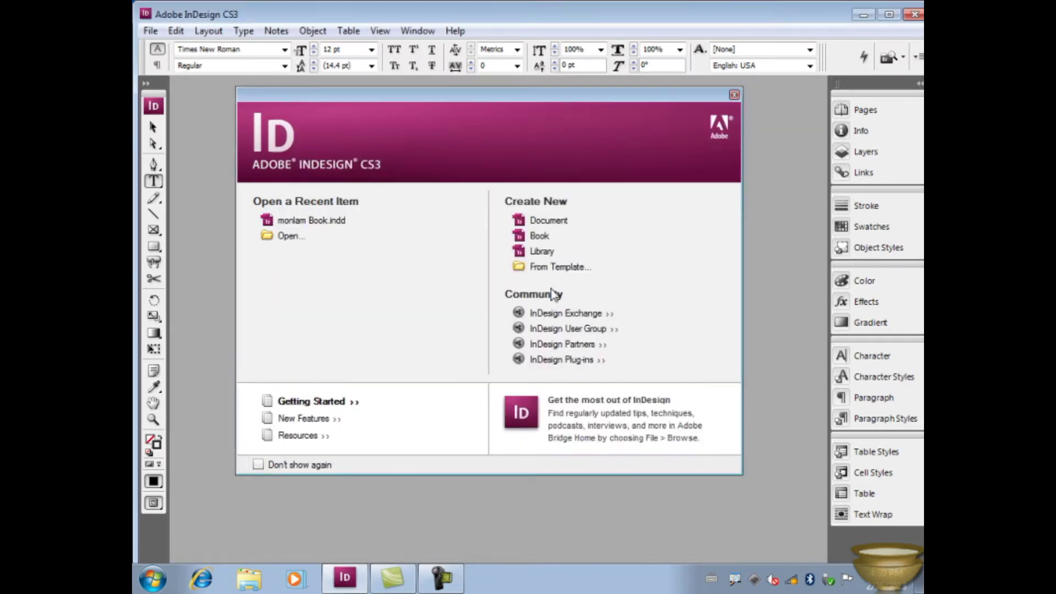
Step: Start a new document with a custom page size of 6.5 in wide by 9.5 in high
click(557, 218)
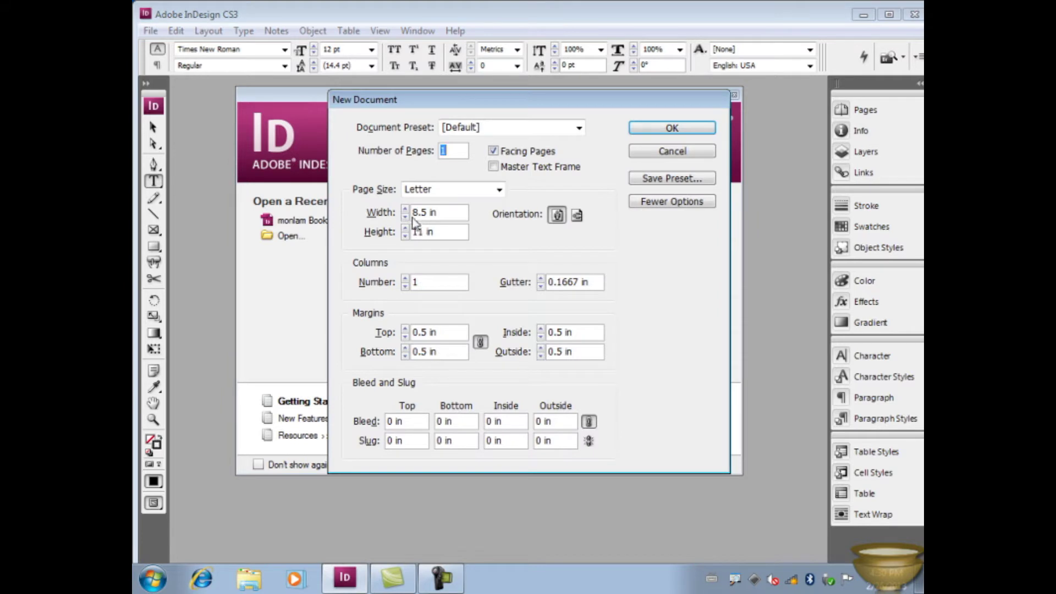
drag(418, 214, 415, 212)
text(༦)
key(BackSpace)
text(6)
double_click(418, 236)
text(9.5)
Step: Set the top and bottom margins to 1 in and, with the margins unlinked, the inside and outside margins to 0.5 in
click(434, 333)
double_click(418, 335)
text(1)
click(481, 342)
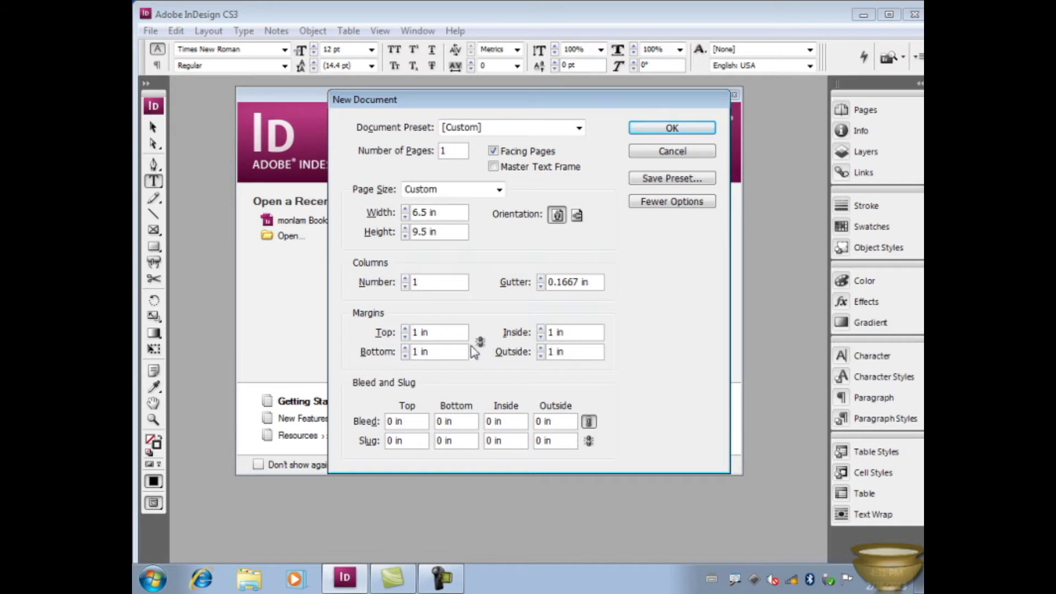
double_click(419, 353)
double_click(550, 334)
text(0.5)
double_click(552, 352)
text(0.5)
Step: Set the bleed to 0.125 in on all four sides
click(392, 427)
double_click(392, 427)
text(0.125)
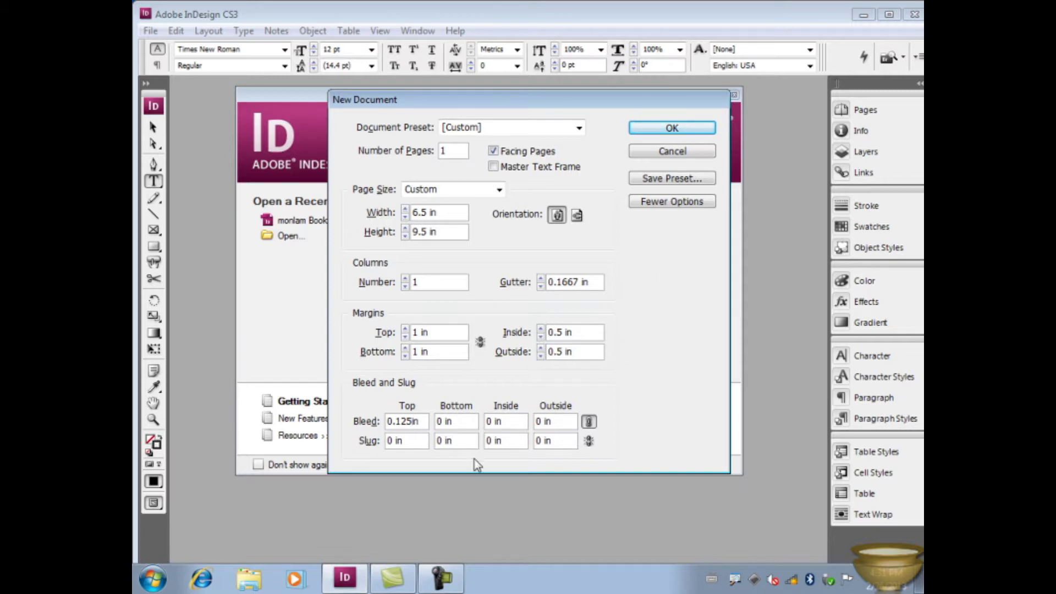
click(498, 440)
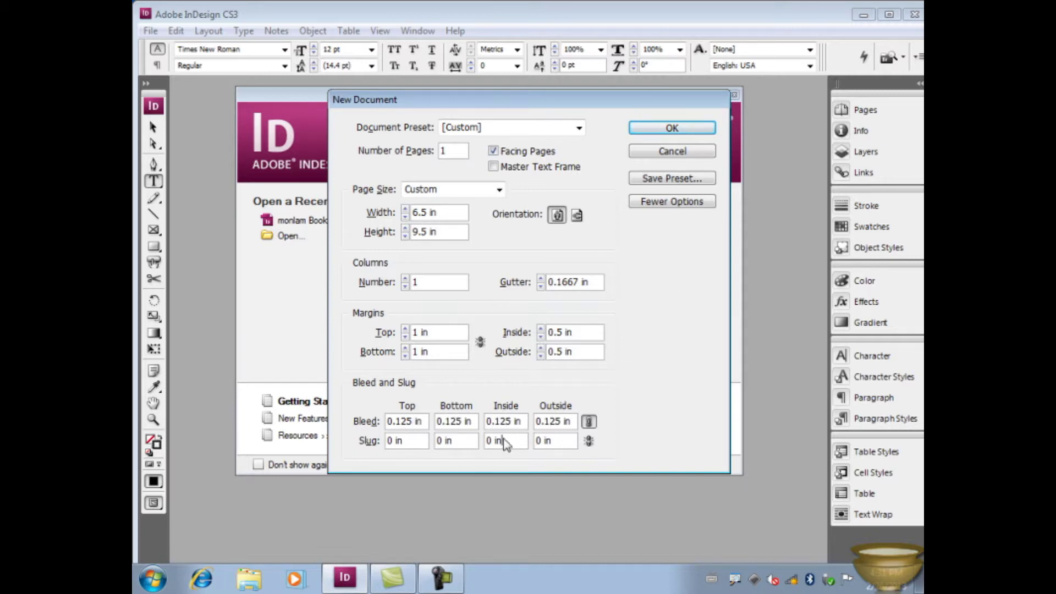
Step: Save the document settings as a preset named "Monlam book1"
click(672, 180)
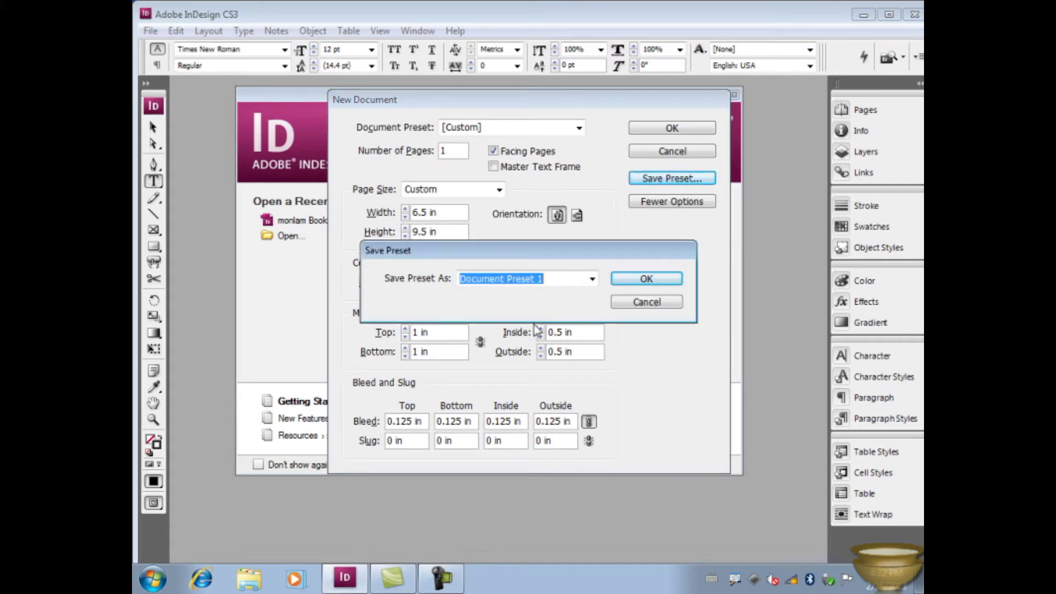
text(Monlam book1)
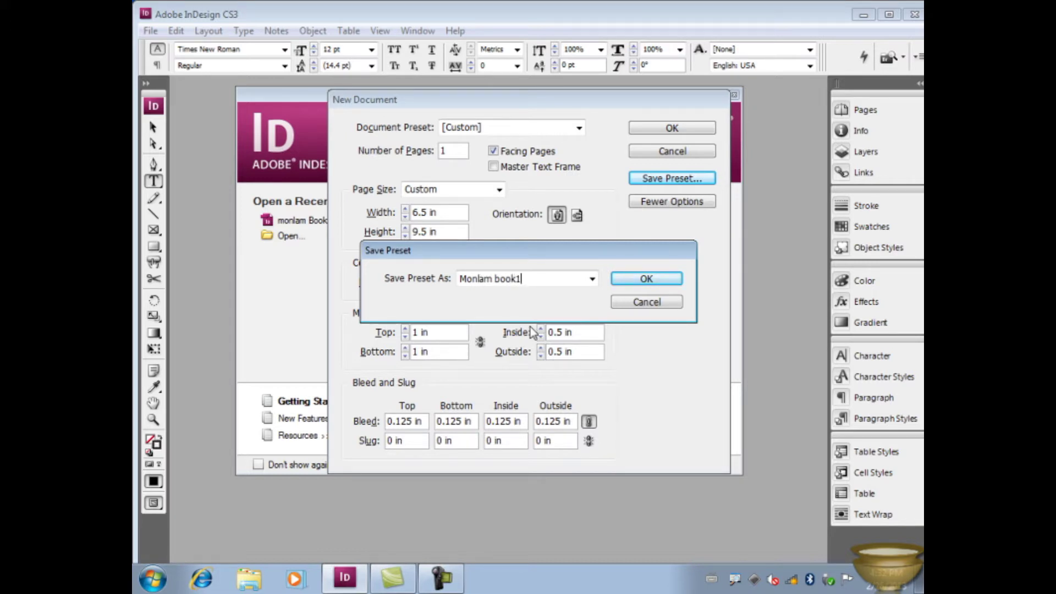
click(650, 279)
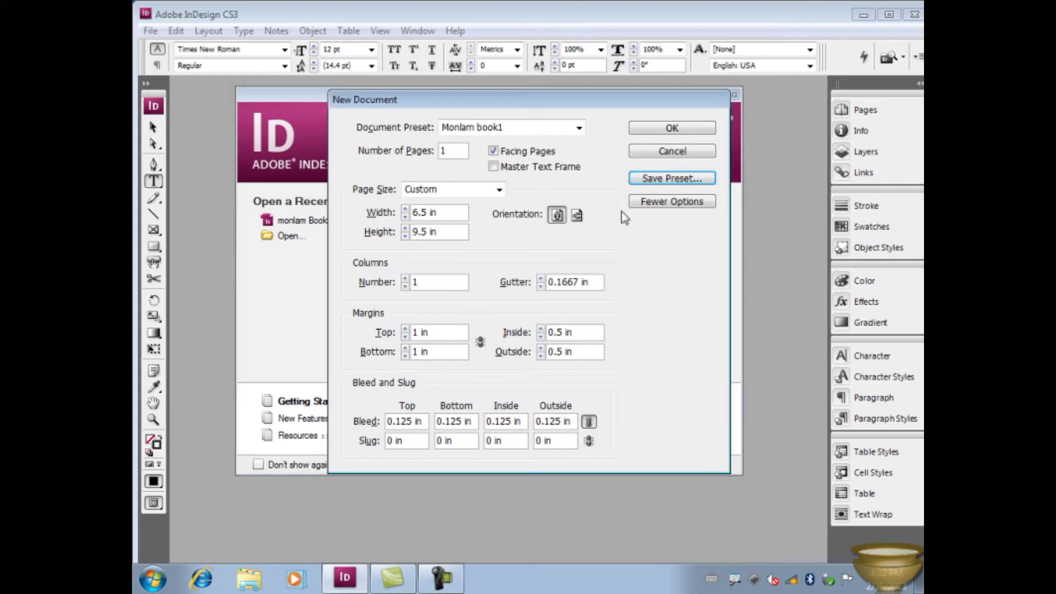
Step: Choose the "Monlam book1" preset and create the document from it
click(580, 128)
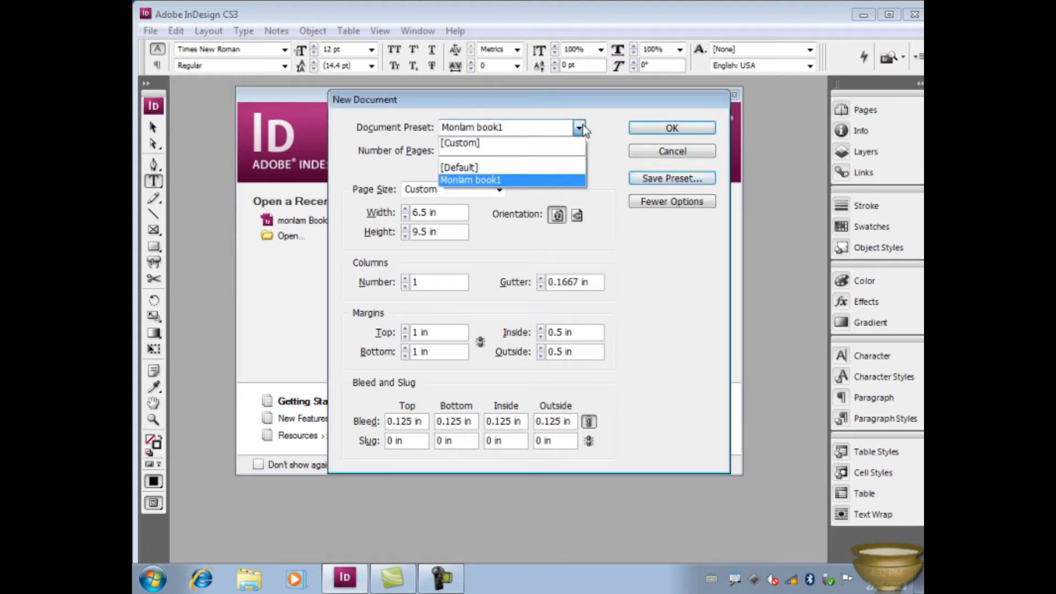
click(493, 182)
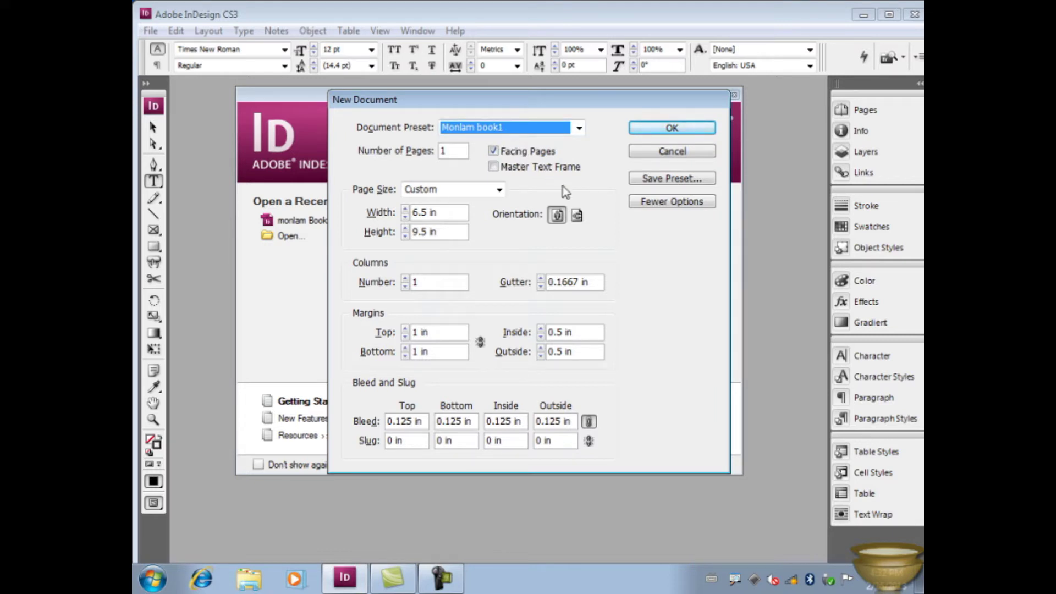
click(670, 132)
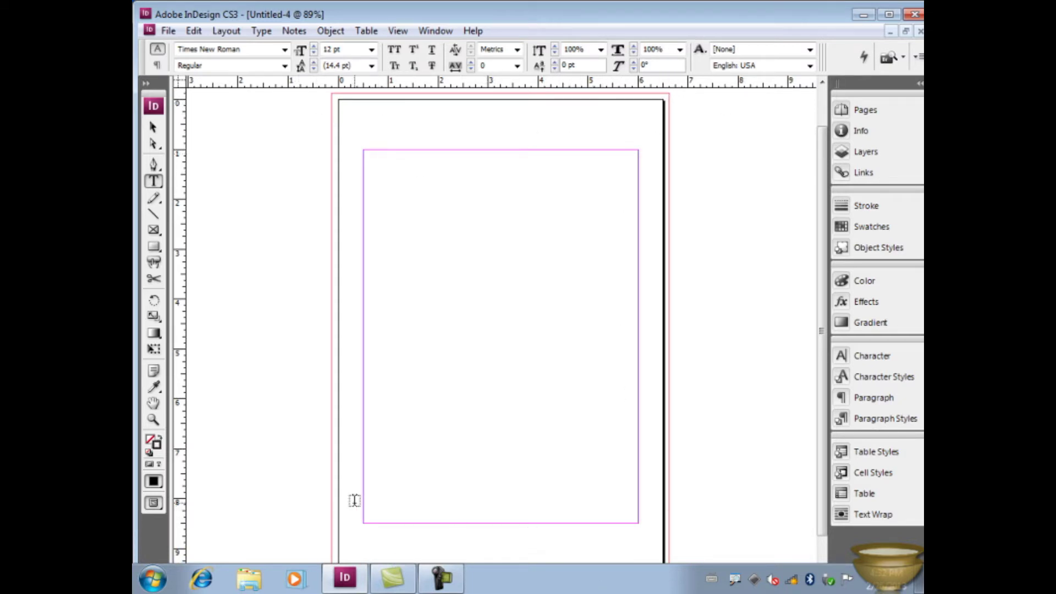
Step: Display the document's page overview and look over the [None] and A-Master entries
click(845, 111)
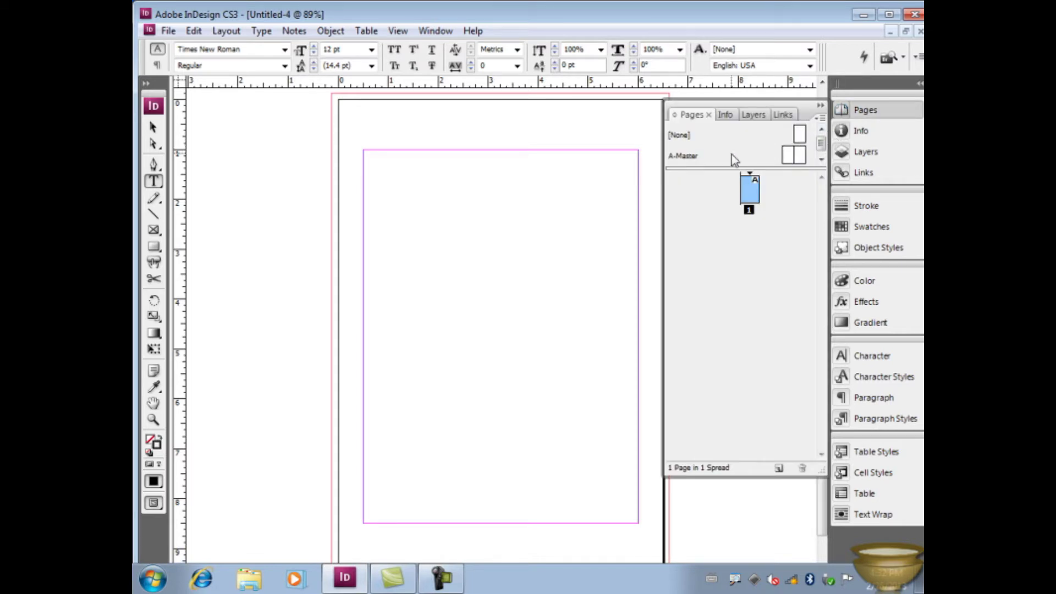
click(801, 135)
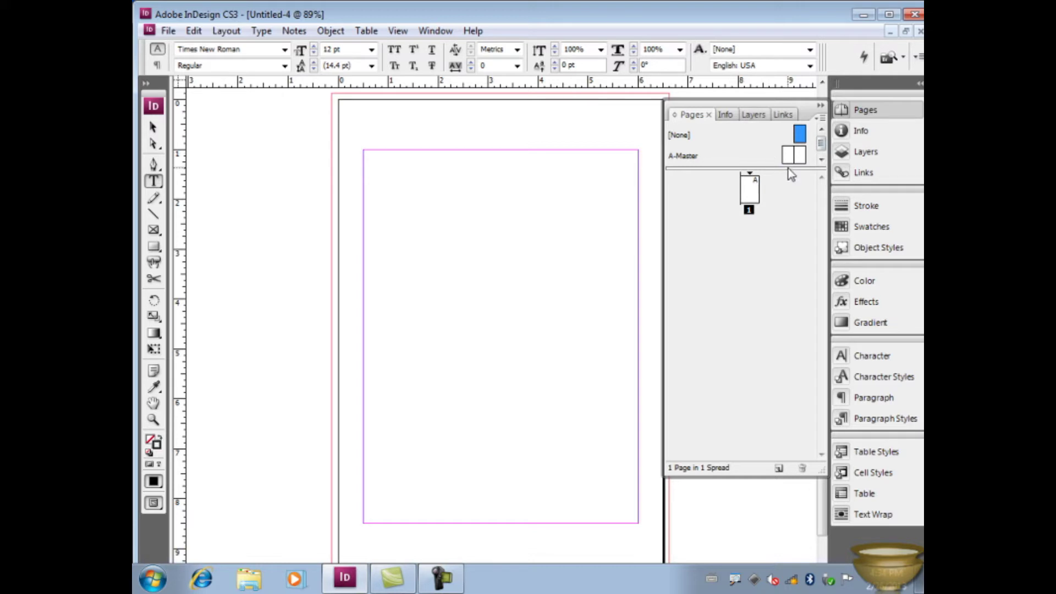
click(790, 157)
click(802, 156)
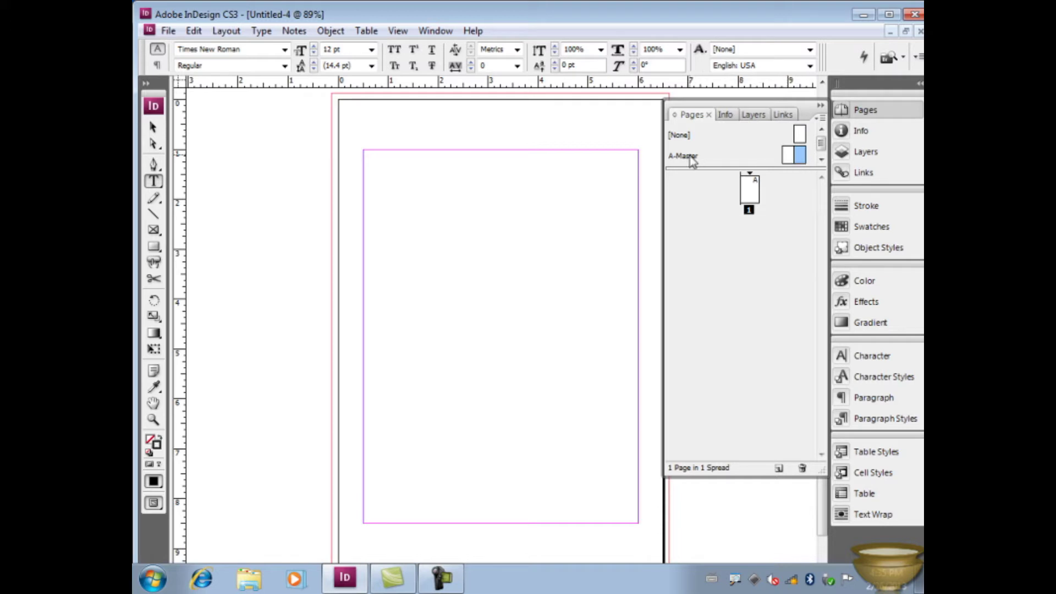
right_click(722, 157)
click(729, 141)
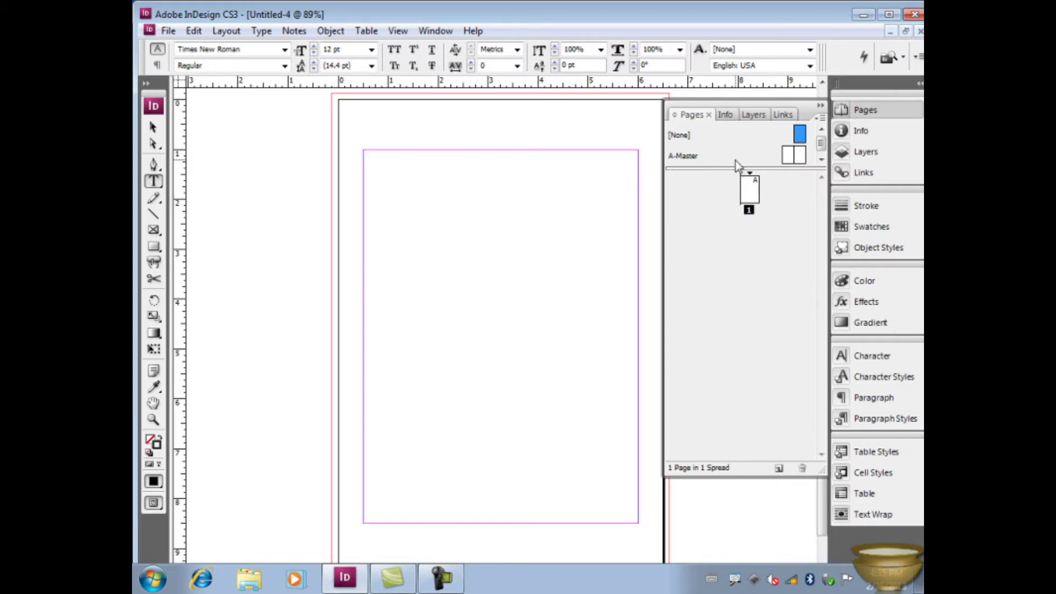
Step: Create a new two-page master with prefix B, based on [None]
right_click(731, 133)
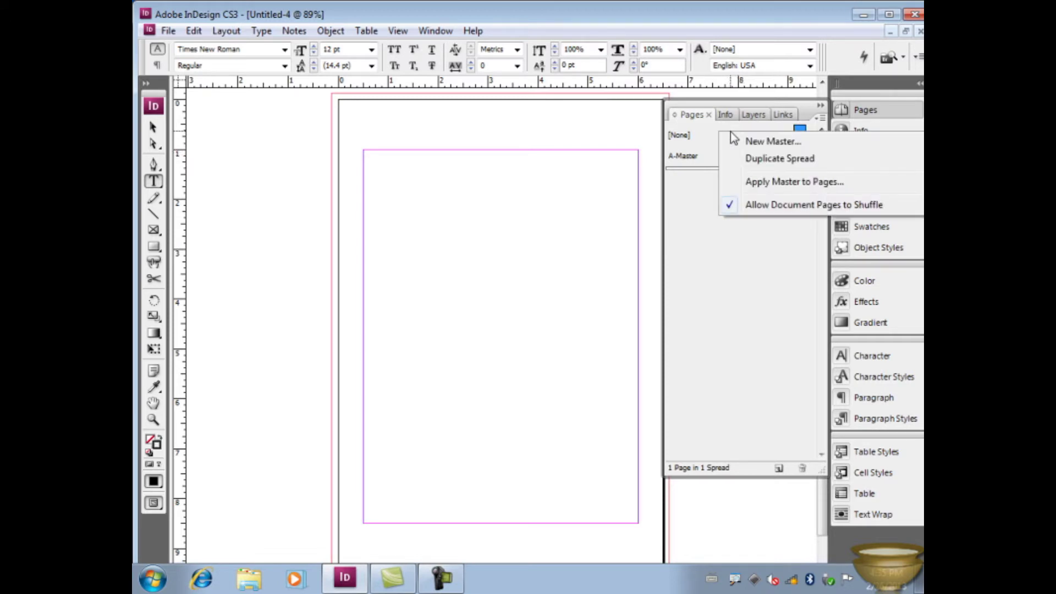
click(760, 144)
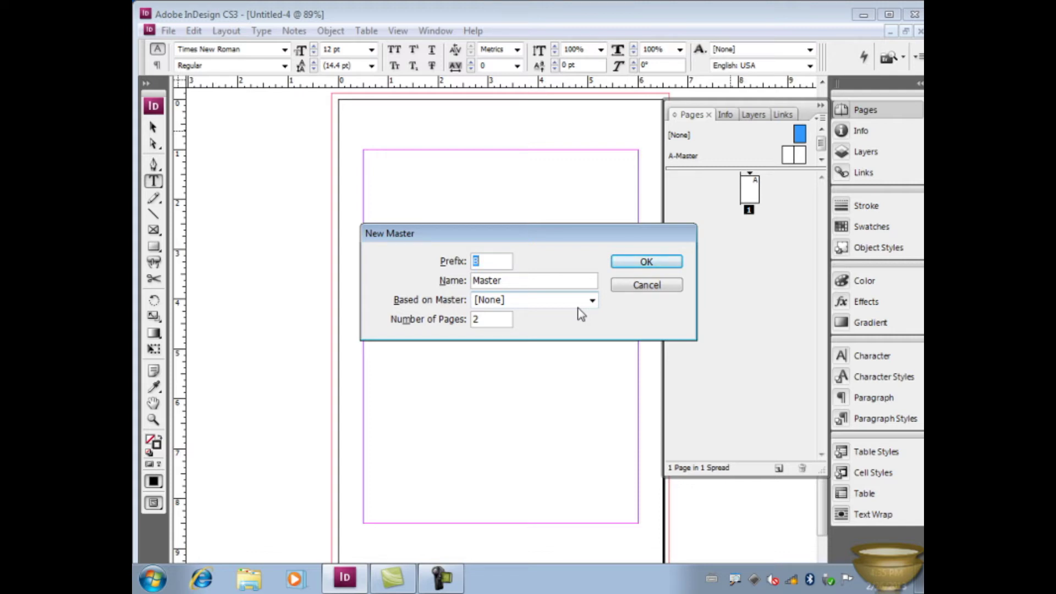
click(593, 301)
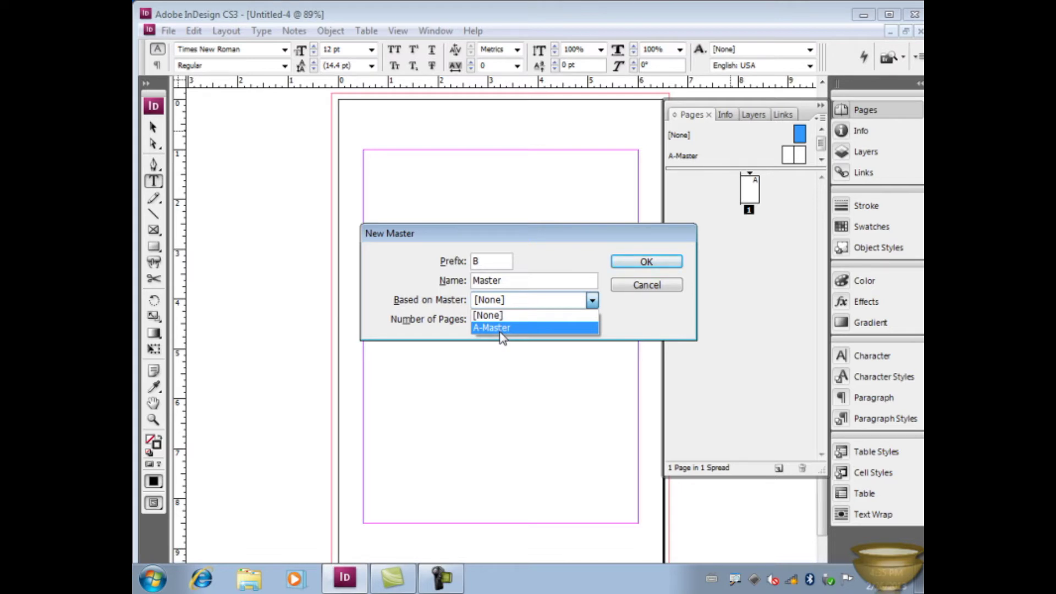
click(510, 317)
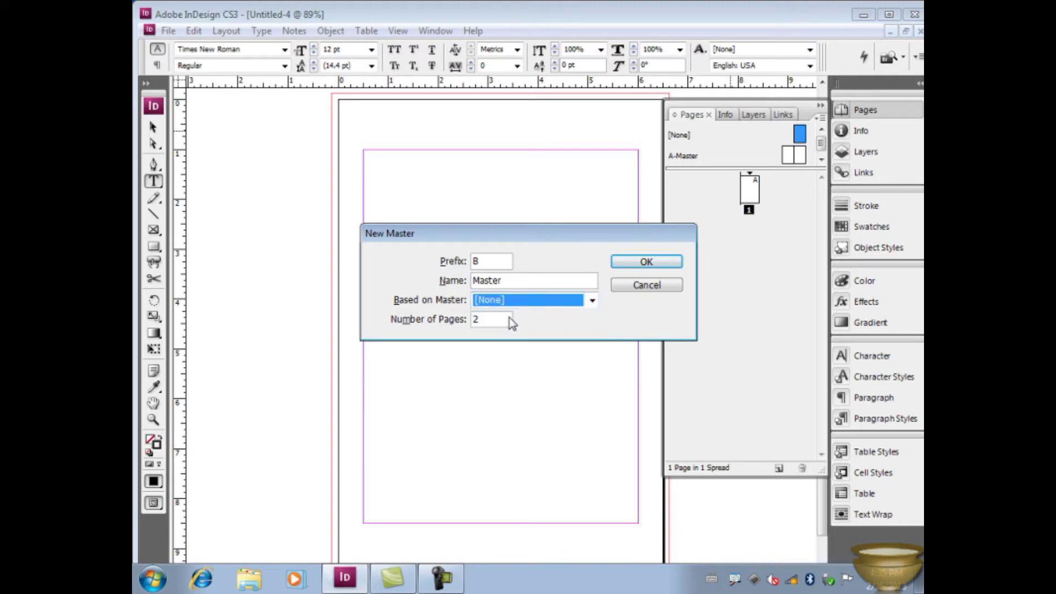
click(483, 319)
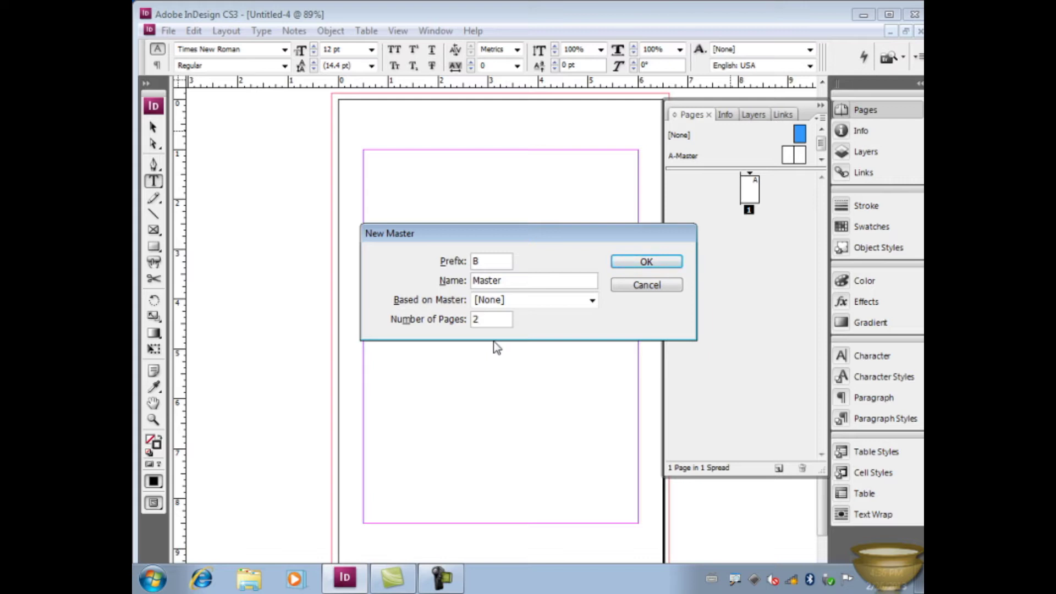
click(648, 266)
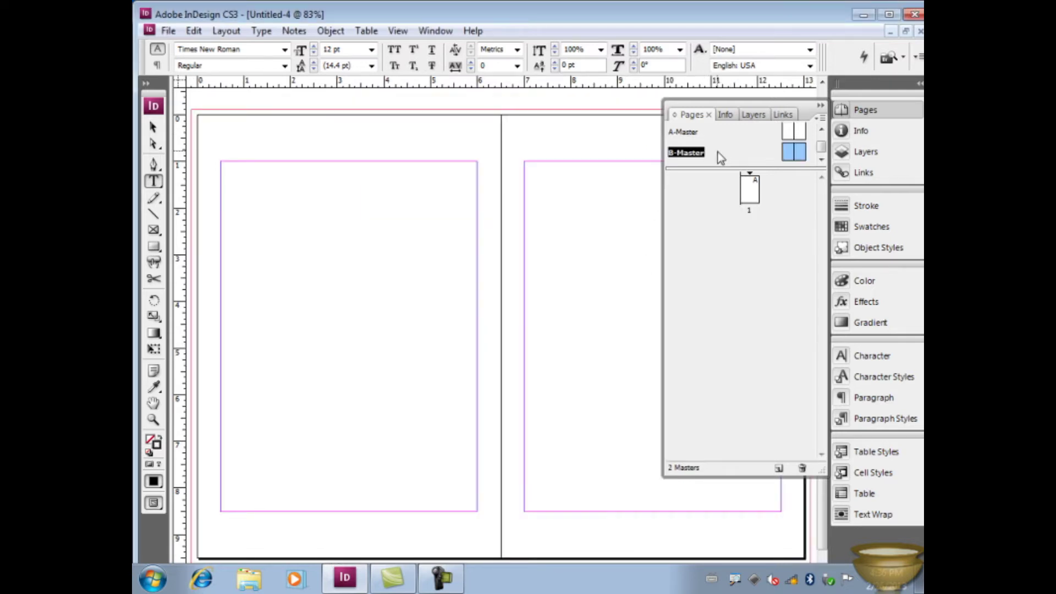
Step: Add another two-page master with prefix C, based on [None]
click(821, 129)
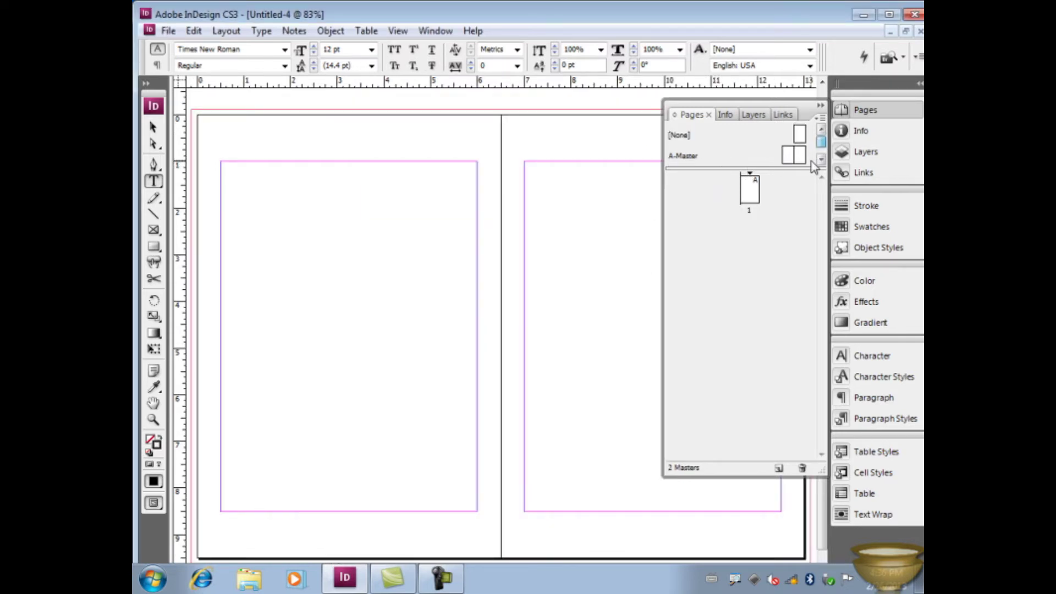
right_click(742, 138)
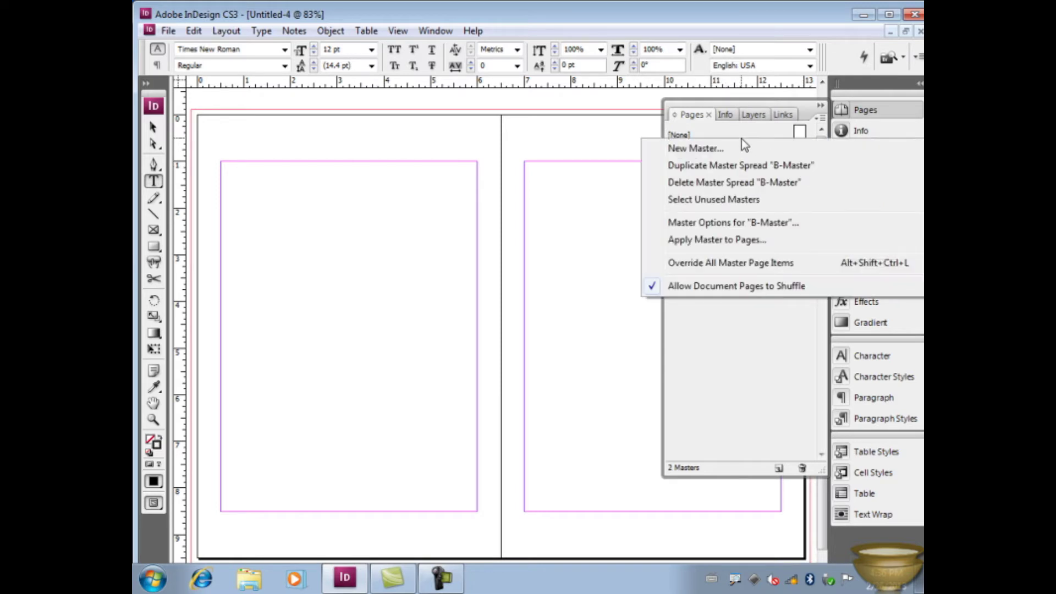
click(732, 149)
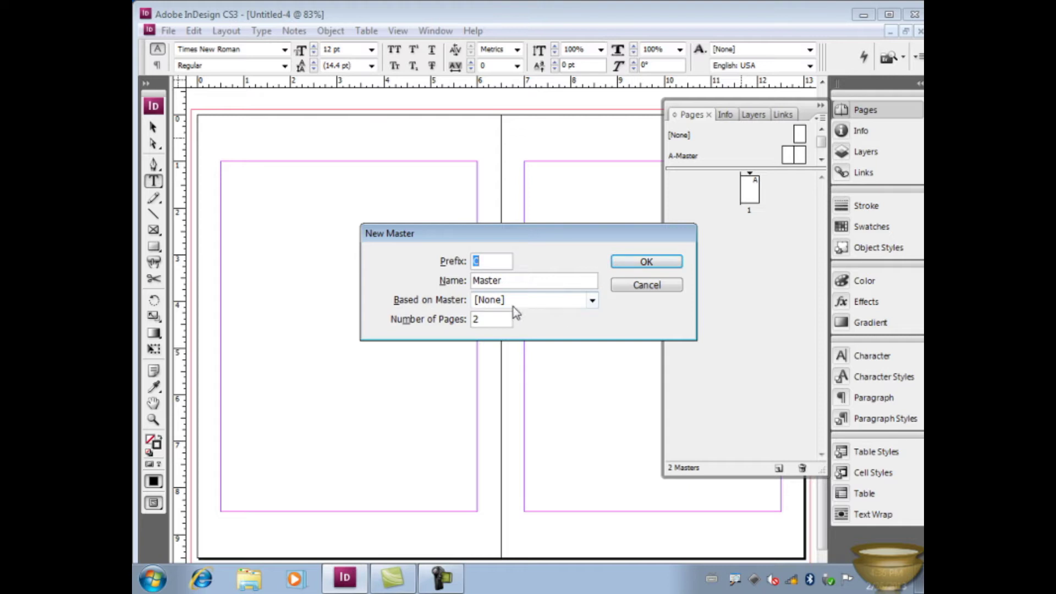
click(642, 263)
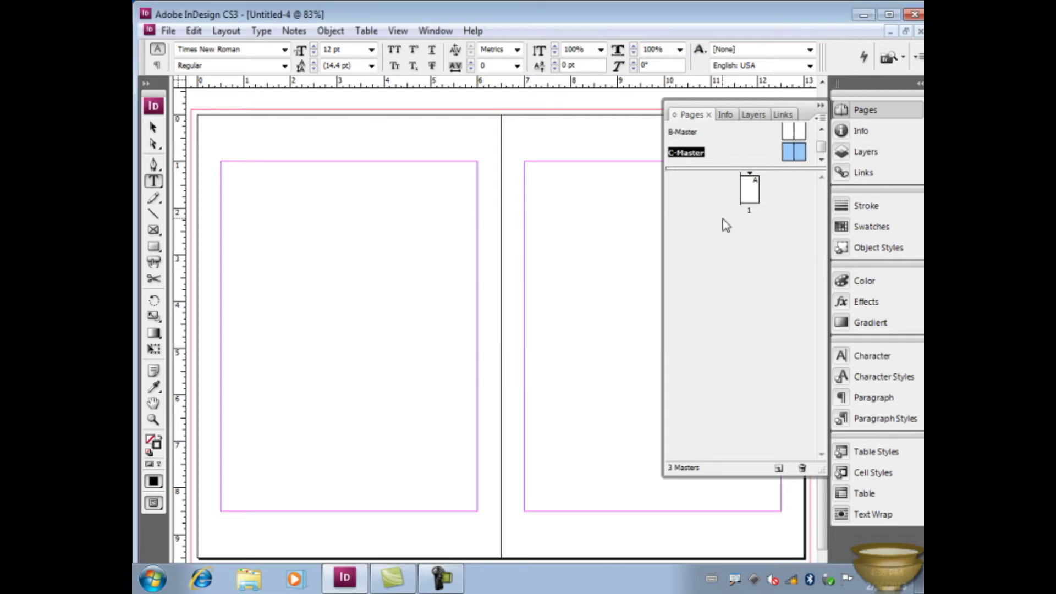
Step: Add a further two-page master with prefix D, based on [None]
right_click(736, 147)
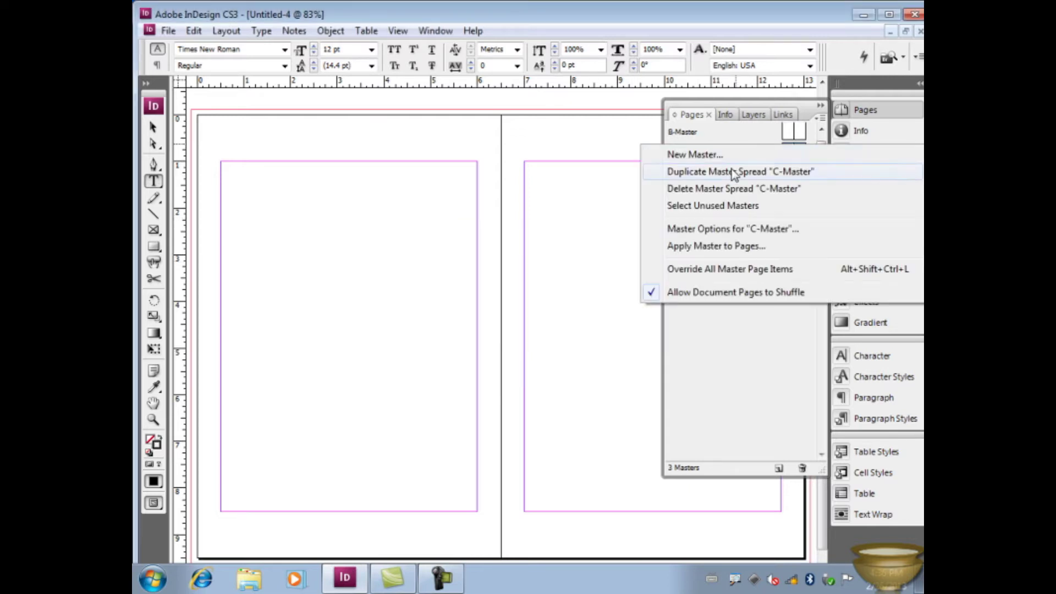
click(706, 156)
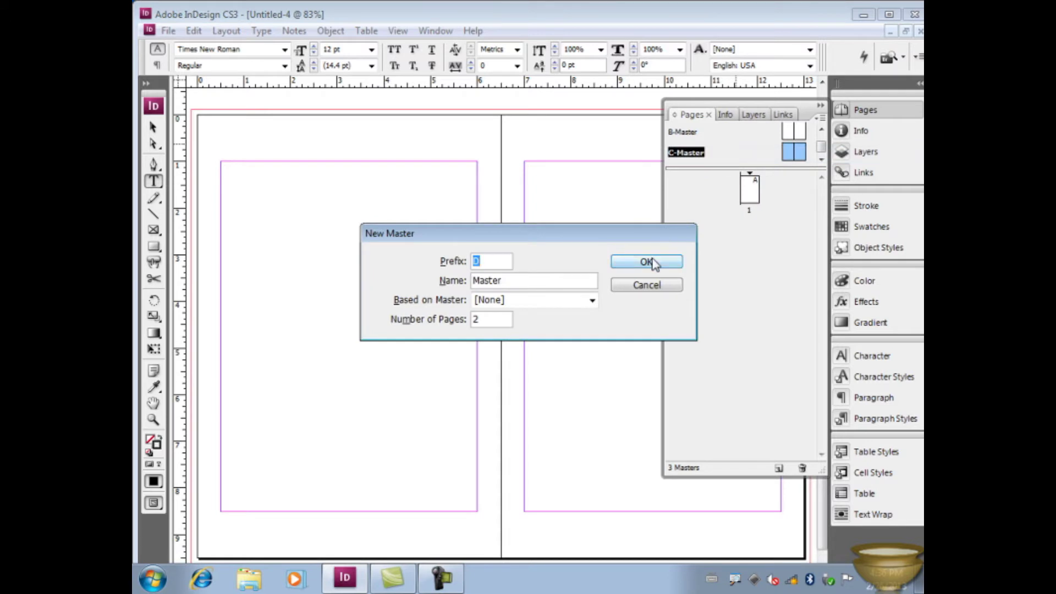
click(652, 262)
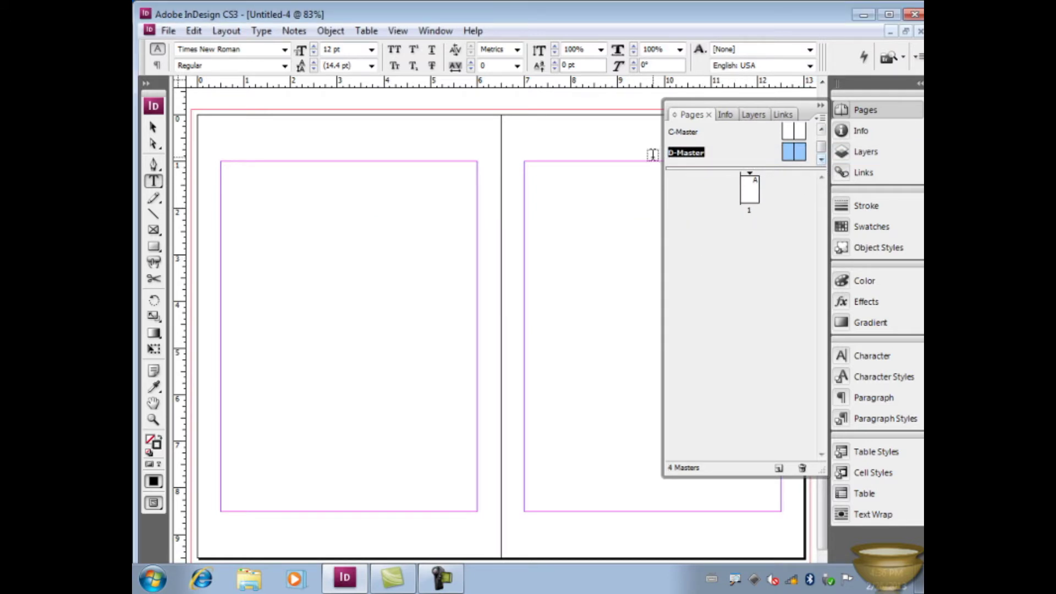
Step: Enlarge the masters area of the page overview to list all masters and select the [None] master
drag(797, 168, 794, 226)
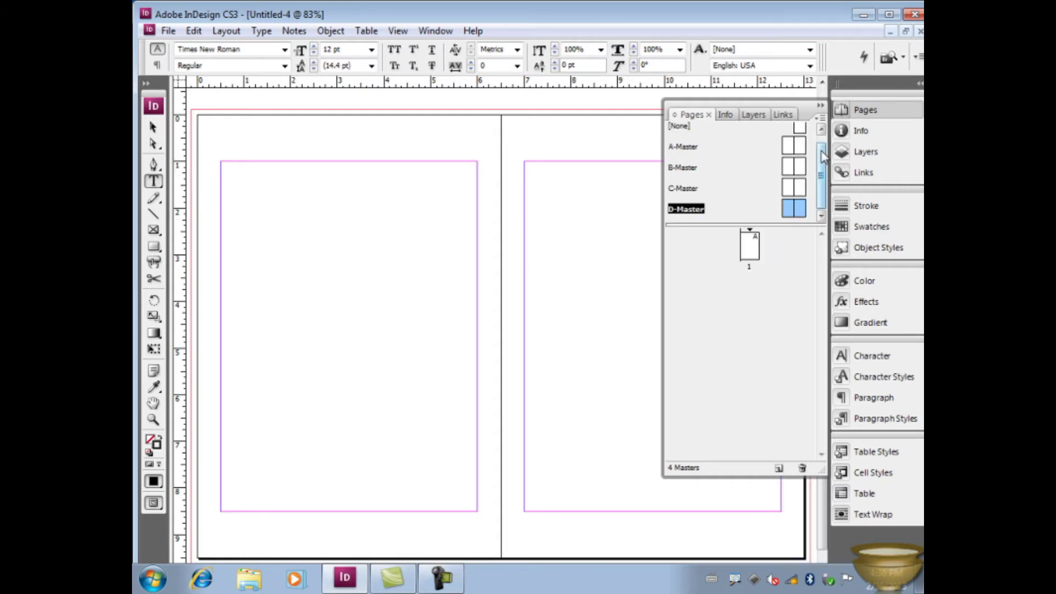
click(821, 129)
click(800, 136)
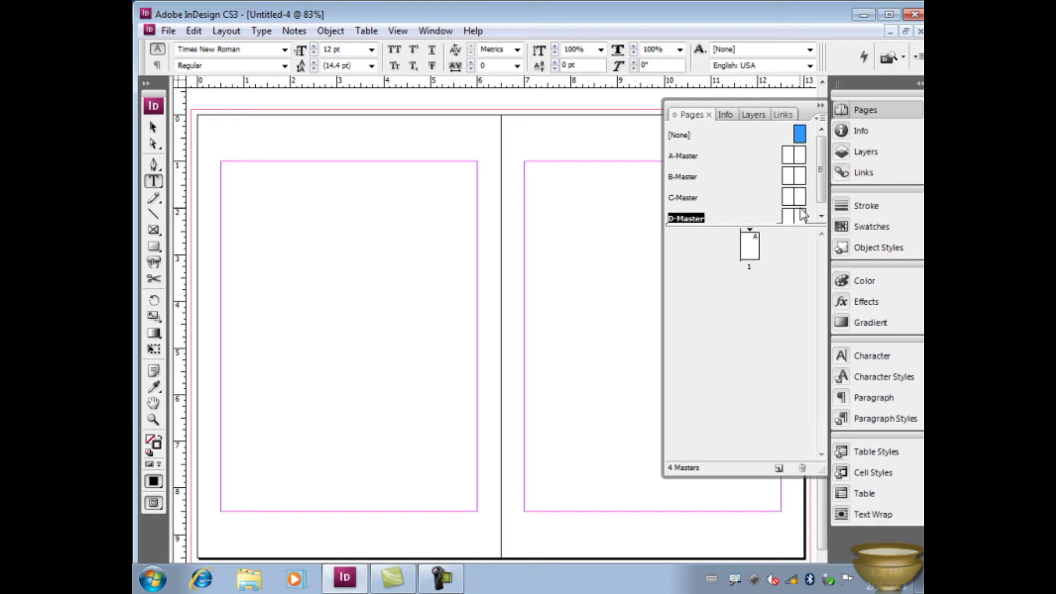
Step: Go through the A, B, C and D masters and the document page in the page overview
click(790, 155)
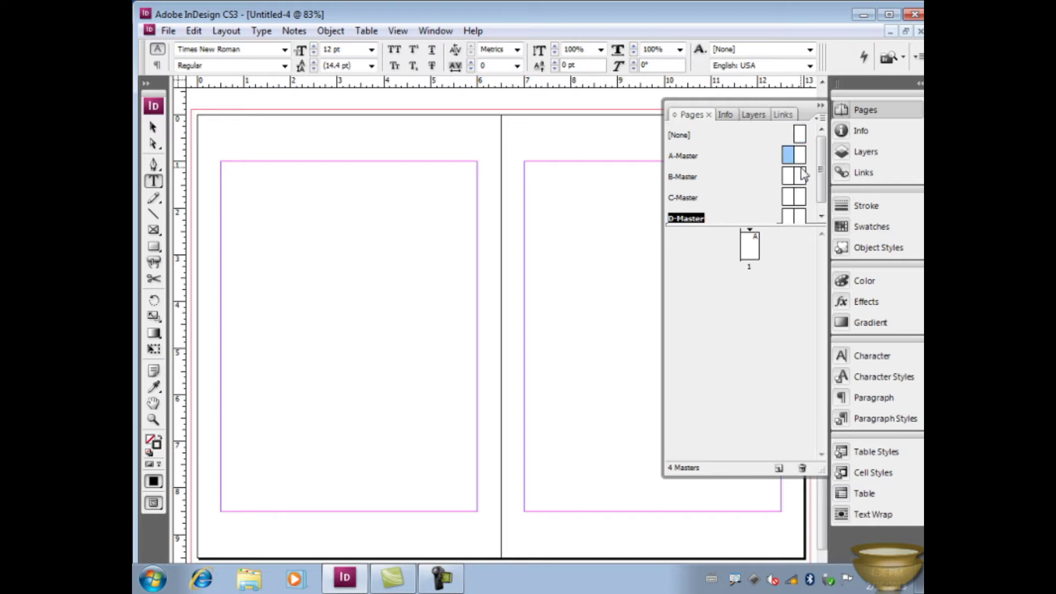
click(791, 177)
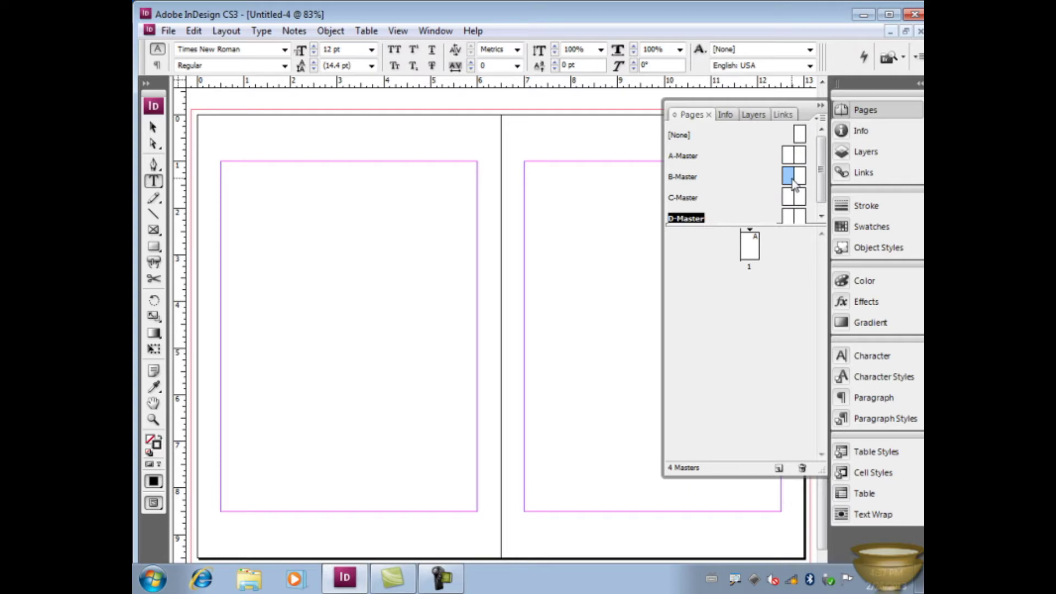
click(789, 198)
click(792, 217)
click(791, 159)
click(753, 254)
click(789, 157)
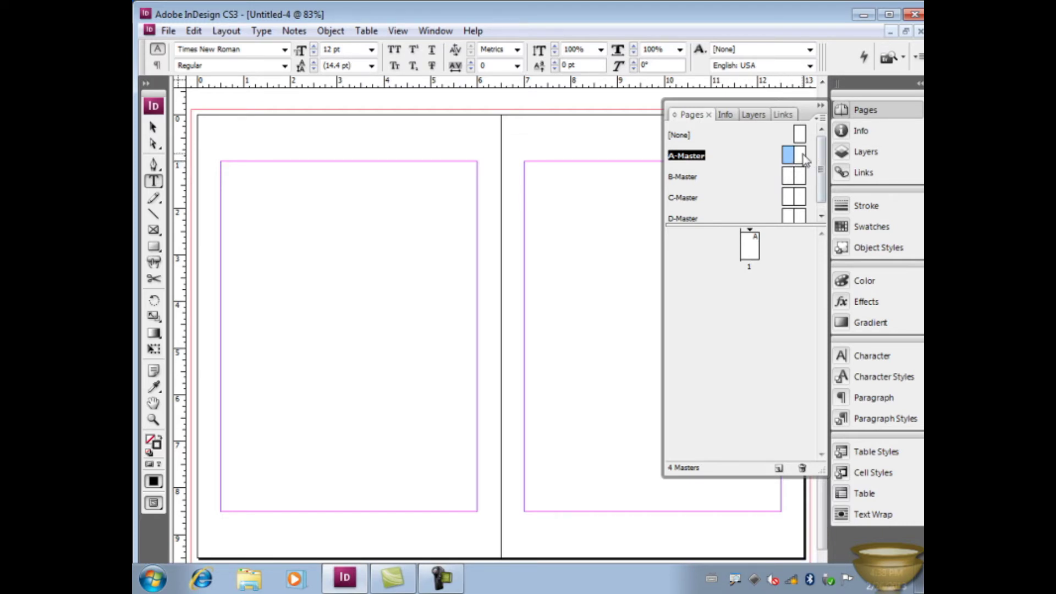
click(790, 177)
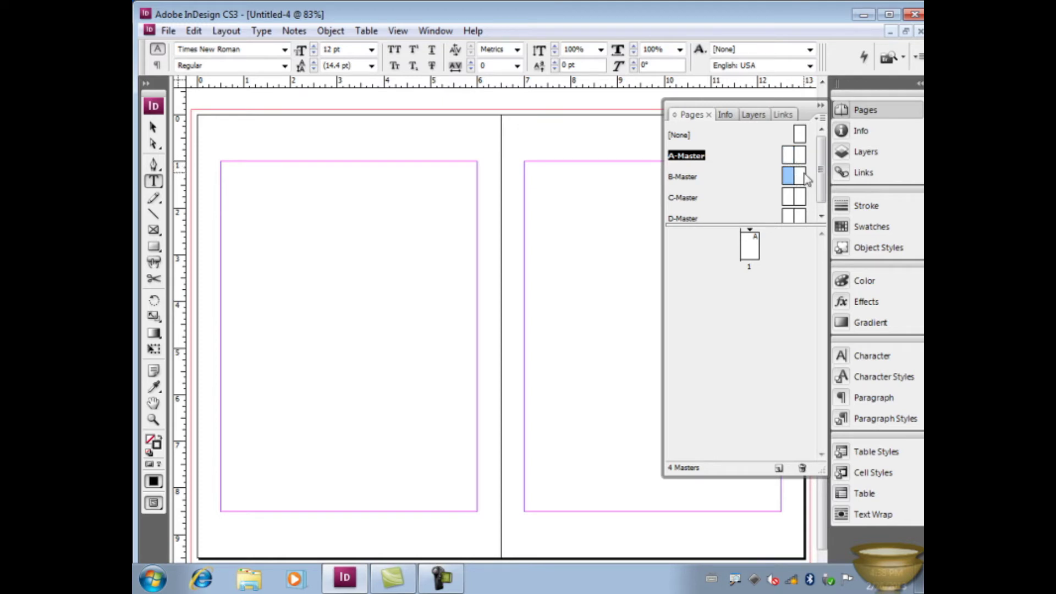
click(790, 197)
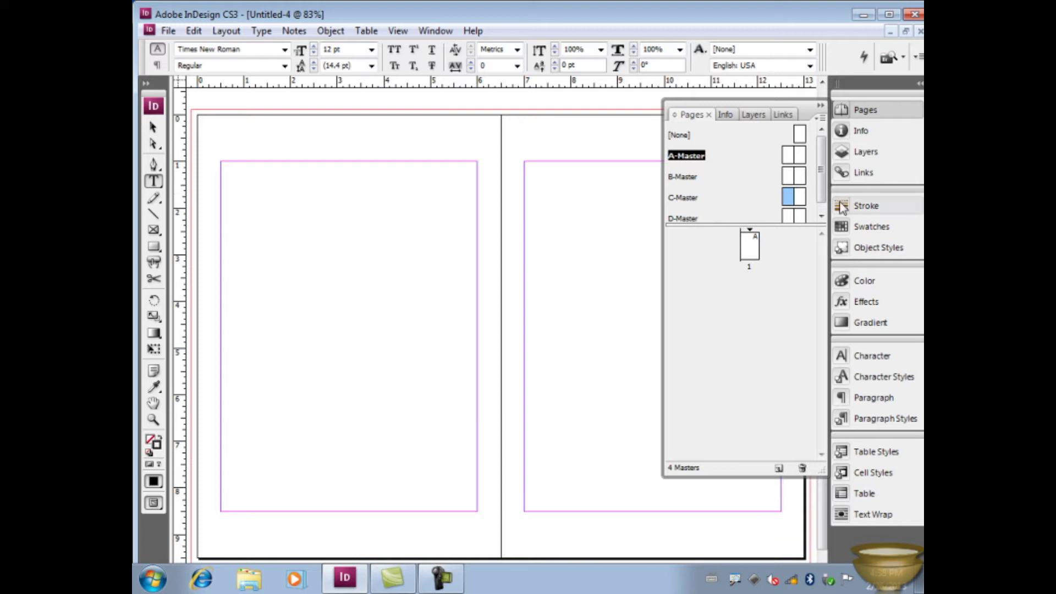
Step: Open the left page of C-Master and draw a header text frame about 5.52 x 0.47 in above the top margin
double_click(788, 198)
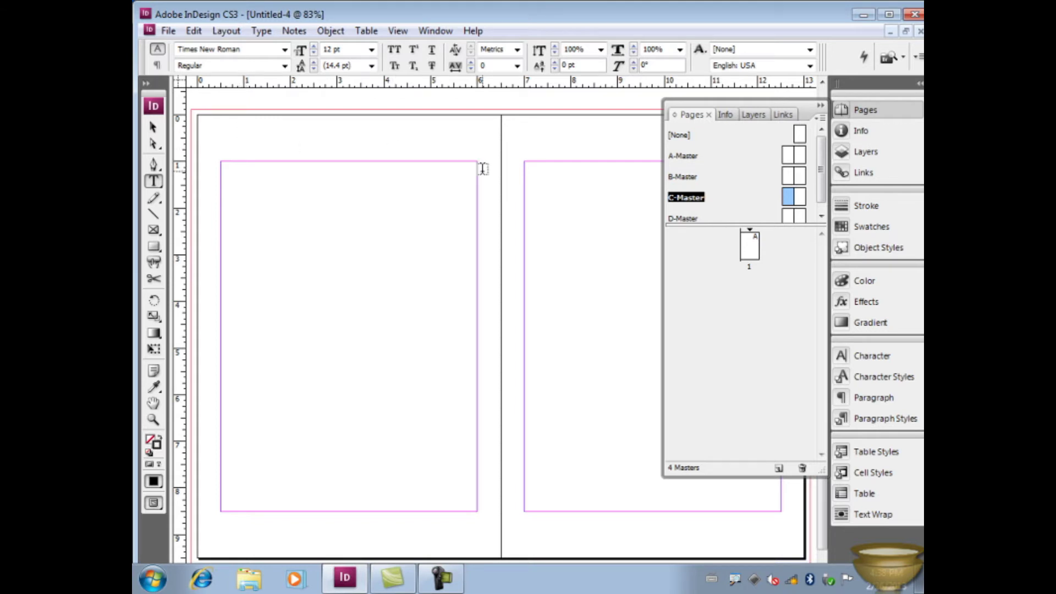
double_click(793, 203)
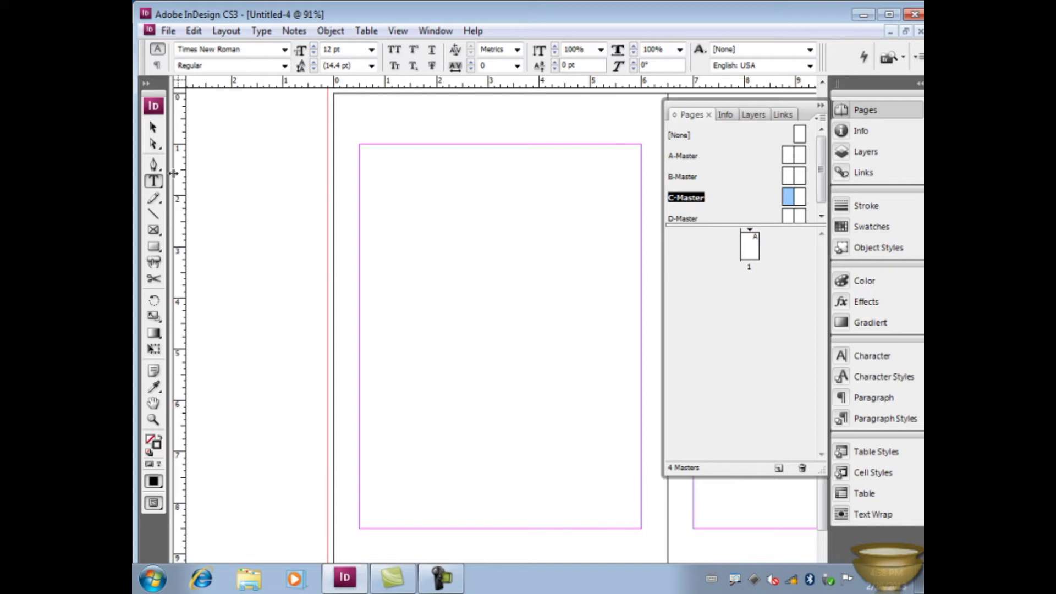
drag(356, 116, 645, 141)
key(Escape)
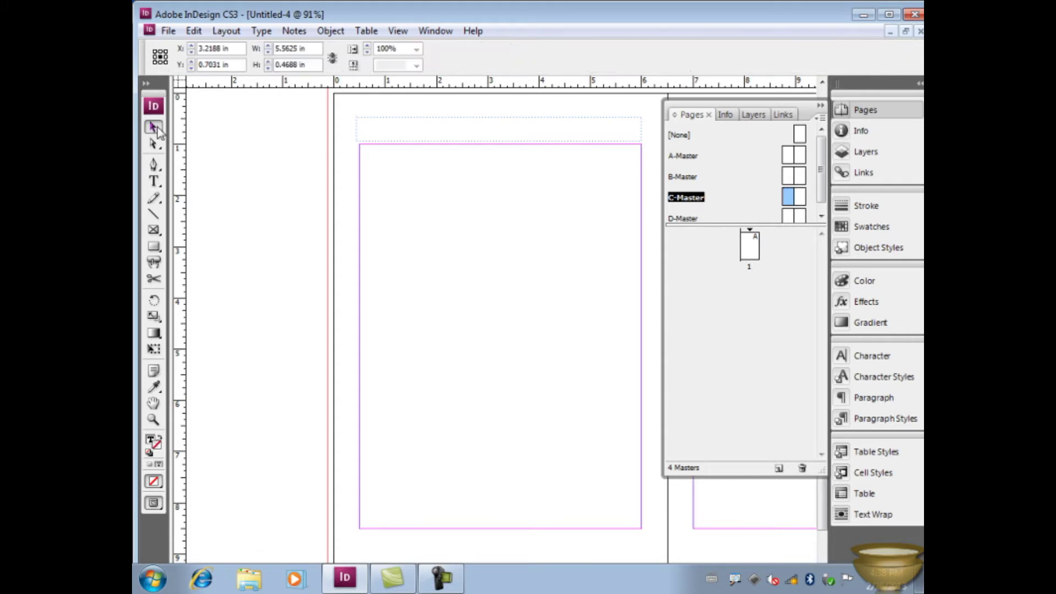
drag(355, 138, 359, 140)
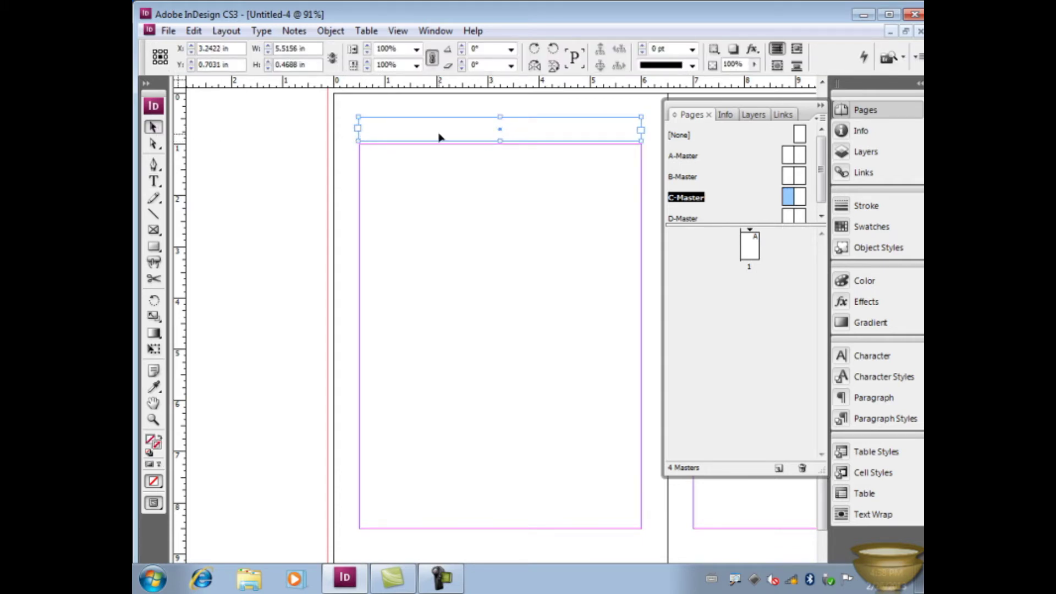
Step: Set the font in the new header frame to Monlam Uni OuChan5
click(154, 182)
click(472, 130)
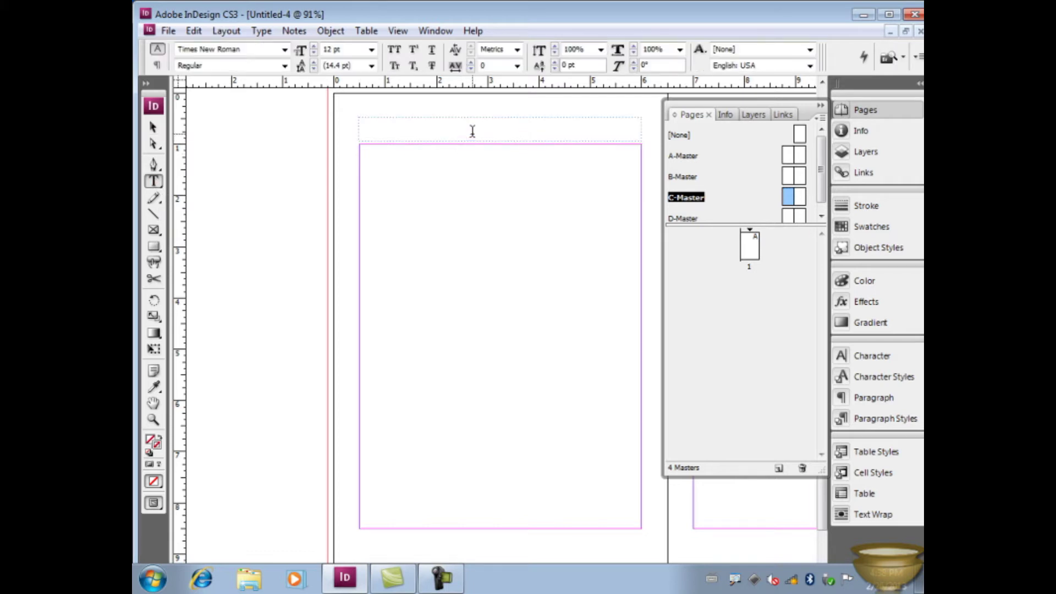
click(285, 49)
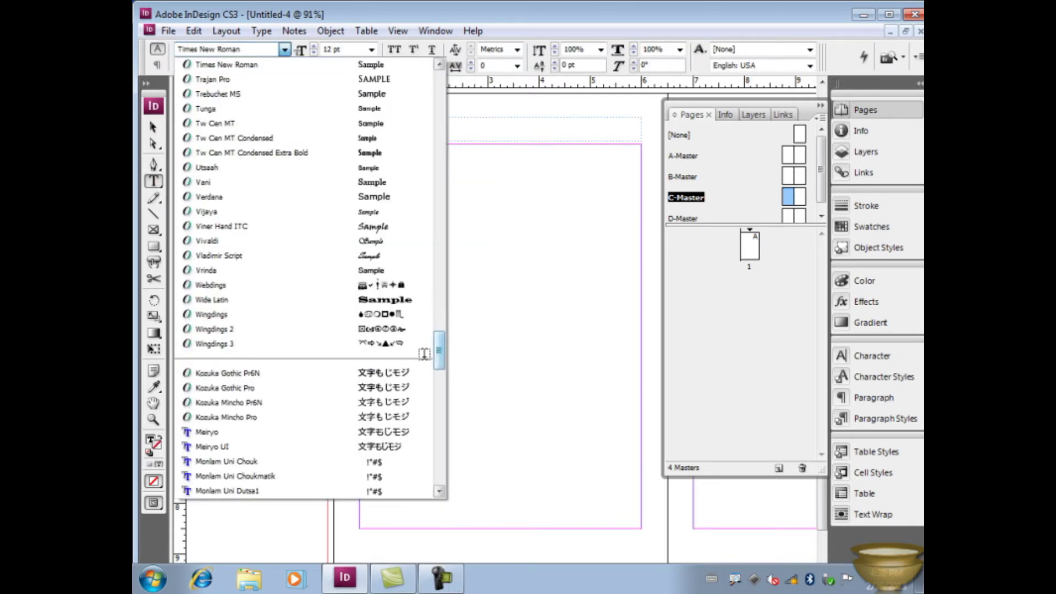
drag(439, 347, 439, 379)
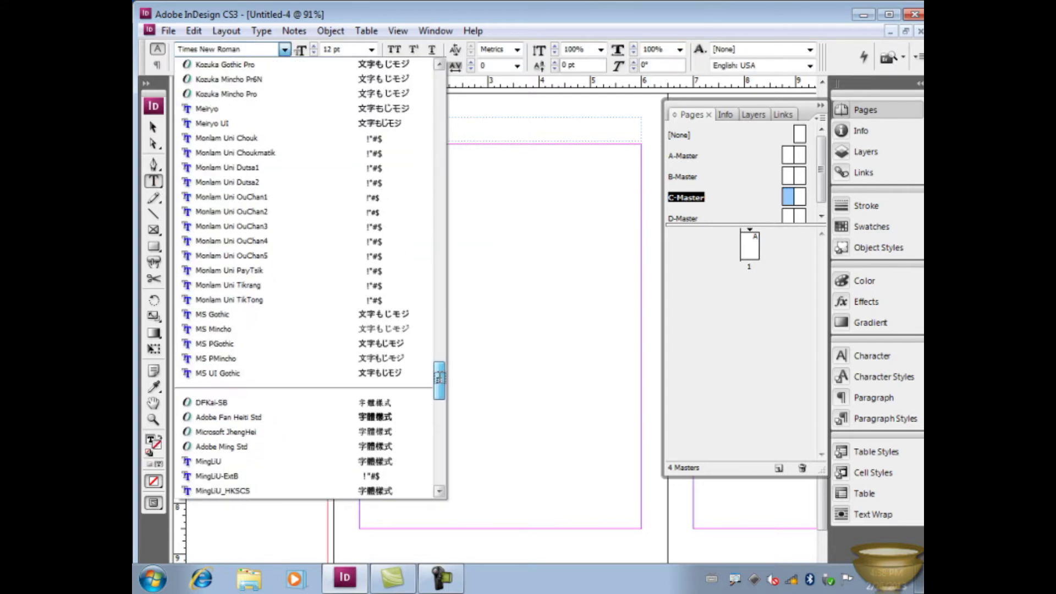
click(275, 245)
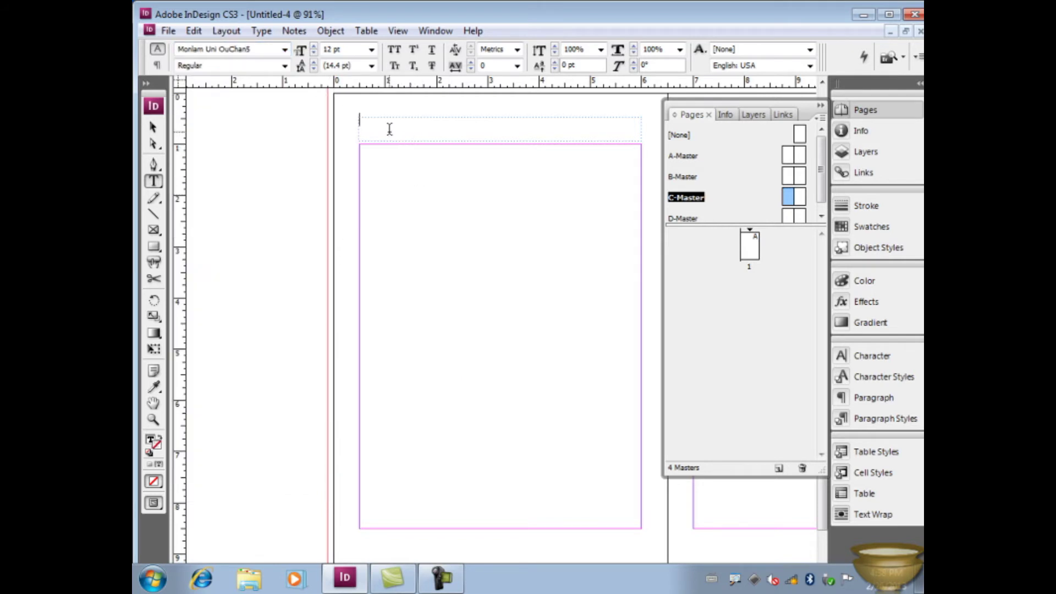
Step: Enter the header text "བོད་ཀྱི་ལོ་རྒྱུས།" at the frame's left edge and "ལྷ་སའི་ལོ་རྒྱུས།" aligned to its right edge
text(ཀ)
key(BackSpace)
text(ཁལ་ཀྱིལ་ཀྱ)
text(།)
key(shift+Tab)
text(ལྷུའིནའི་ཐགས)
Step: Insert 10 pages after page 1, based on C-Master
click(753, 251)
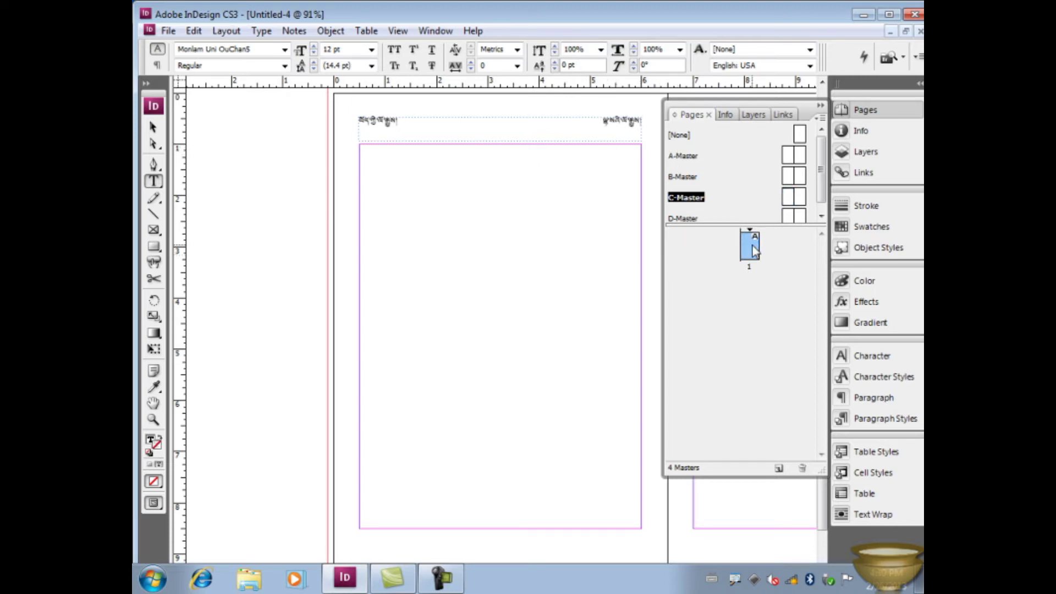
right_click(755, 252)
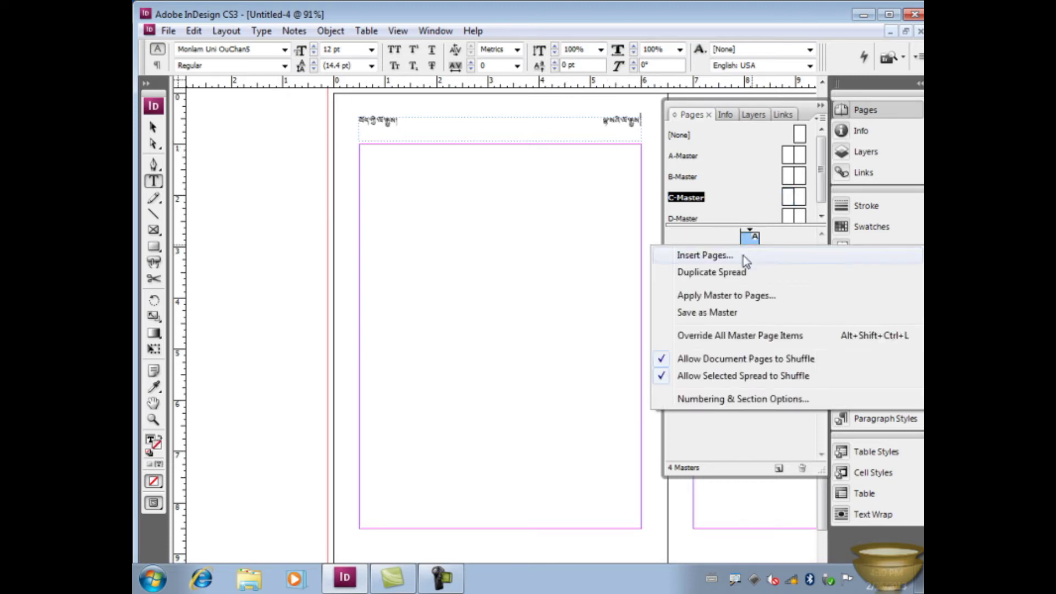
click(699, 256)
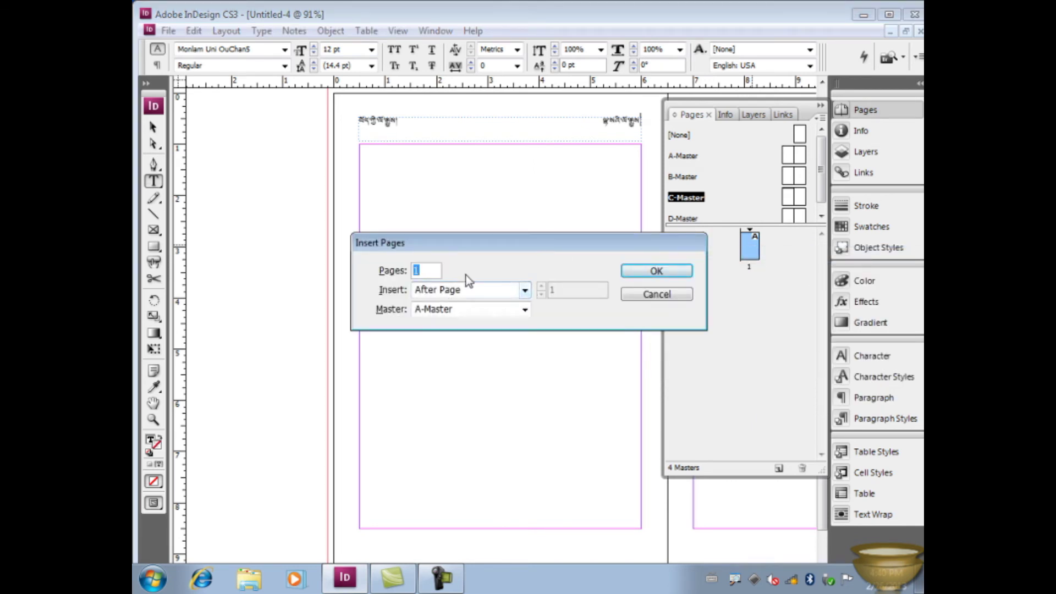
text(2)
text(10)
drag(507, 249, 512, 197)
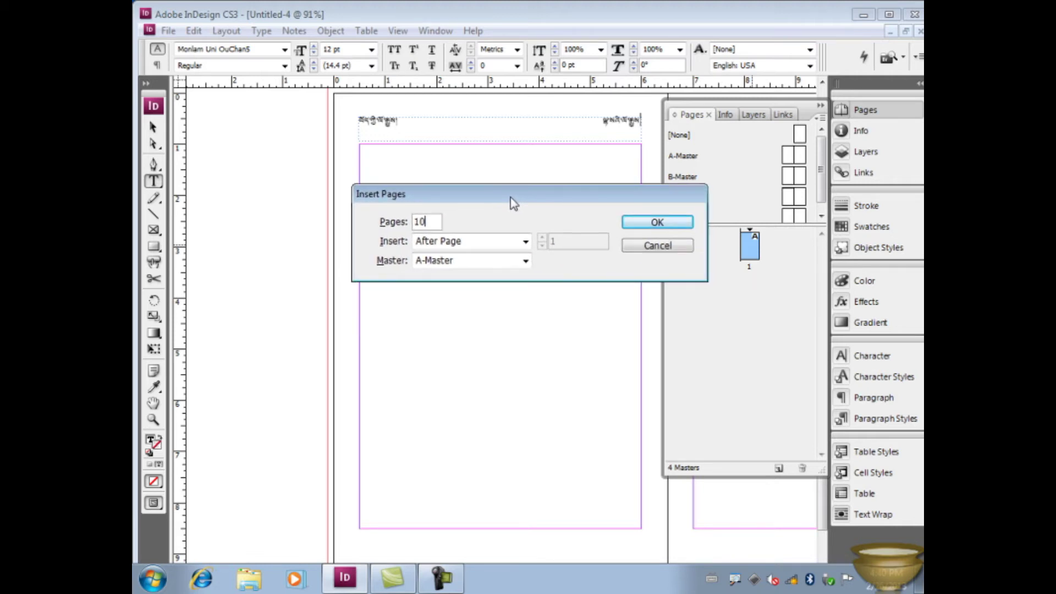
click(525, 263)
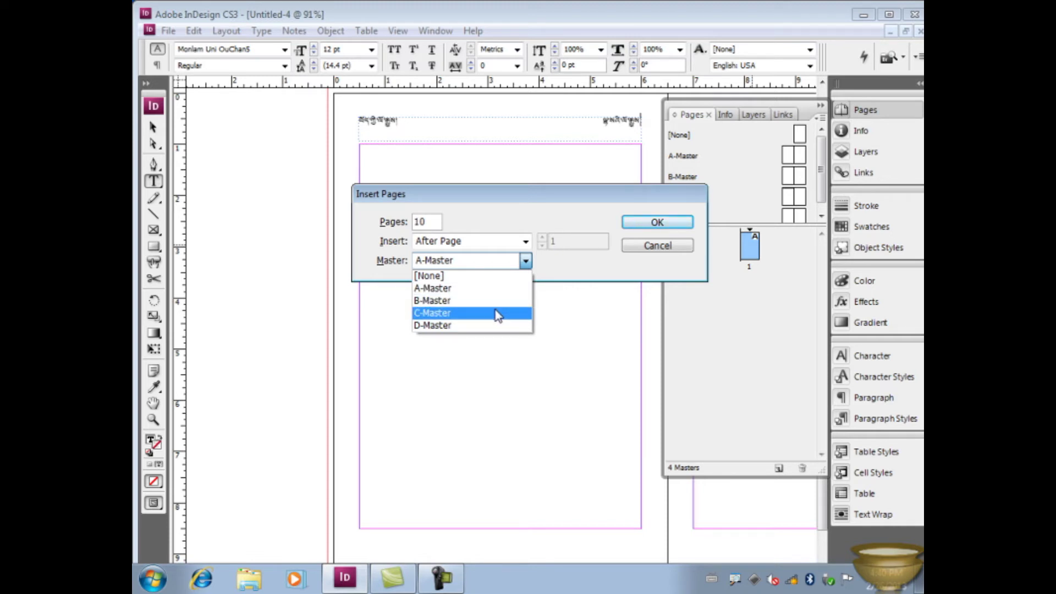
click(498, 313)
click(525, 242)
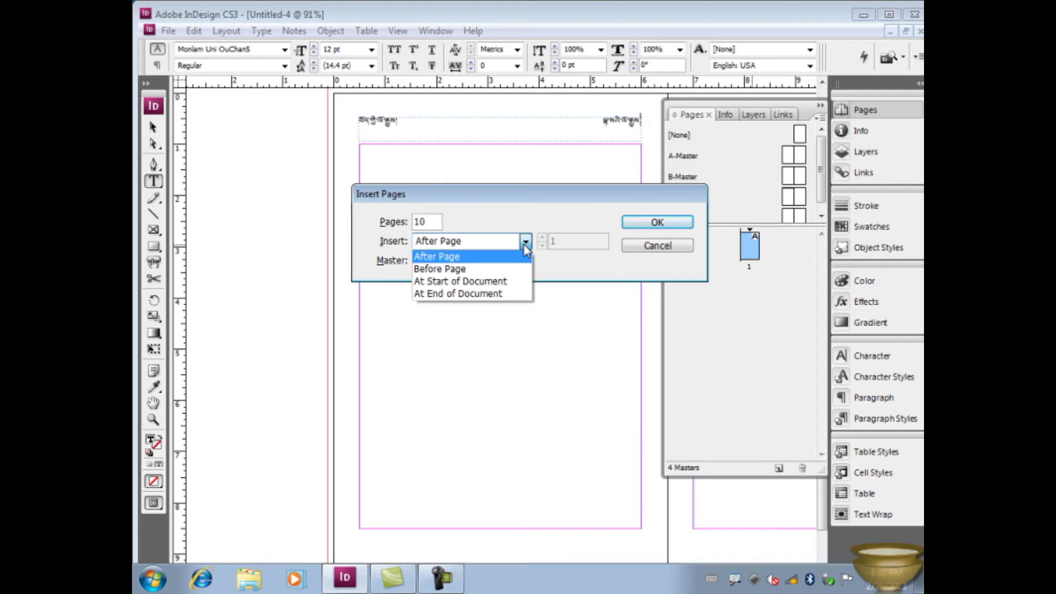
click(664, 228)
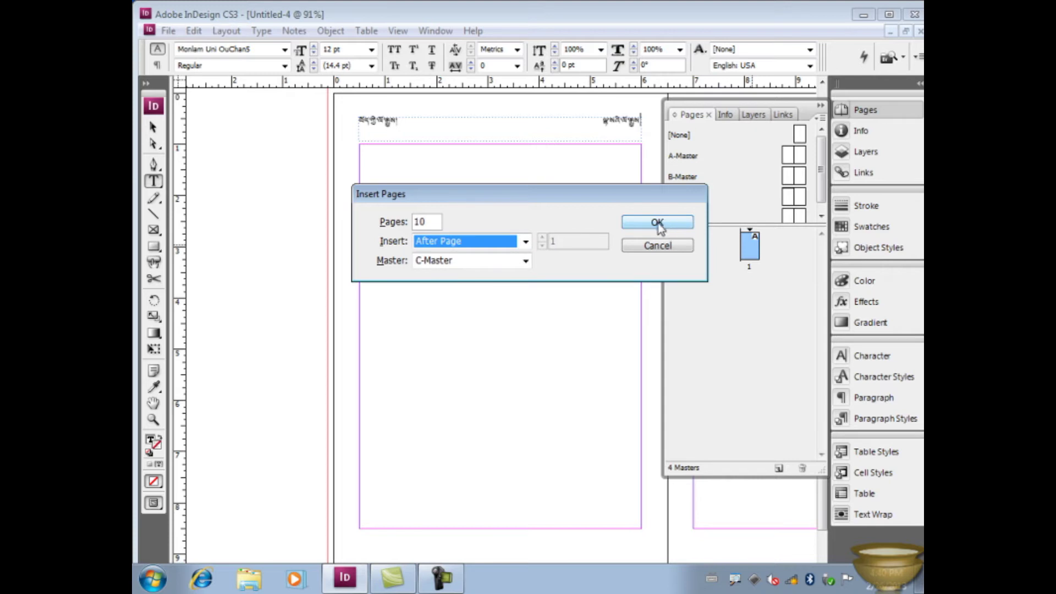
click(658, 223)
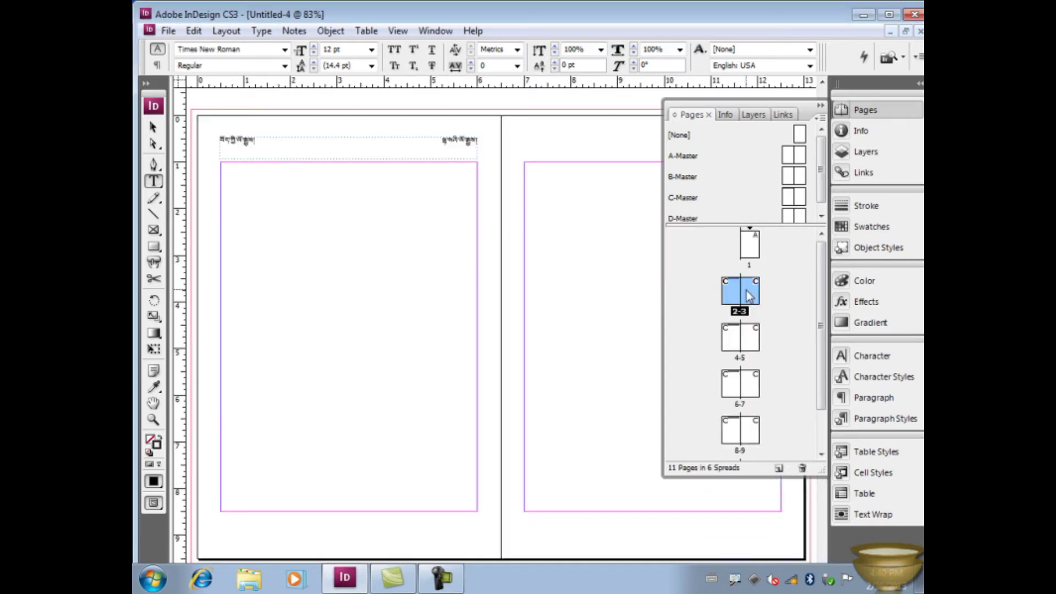
Step: Check the header on the inserted spreads and open the right page of C-Master
click(750, 250)
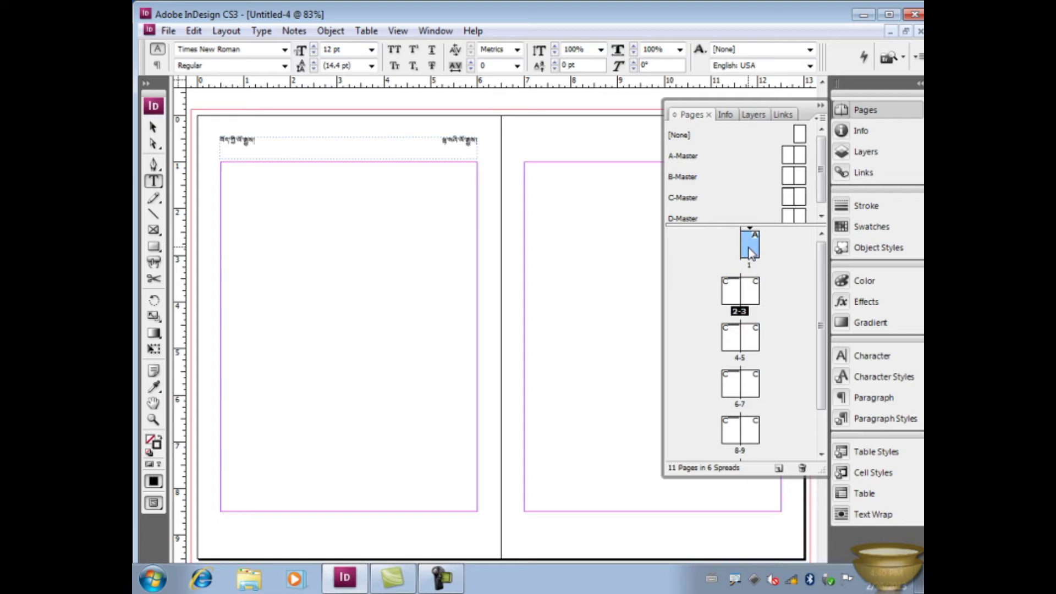
double_click(731, 292)
click(734, 340)
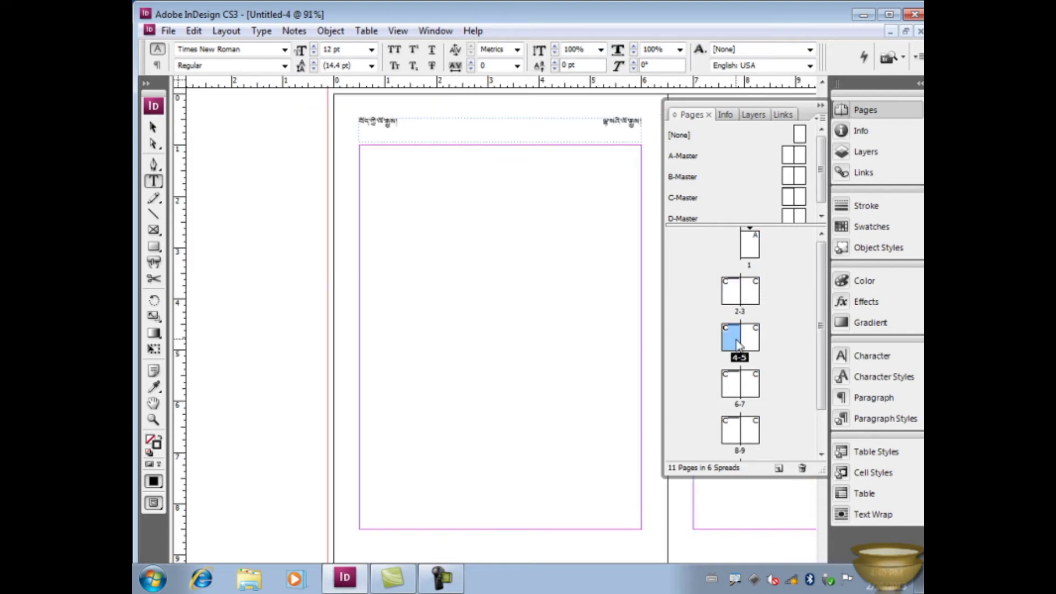
click(733, 384)
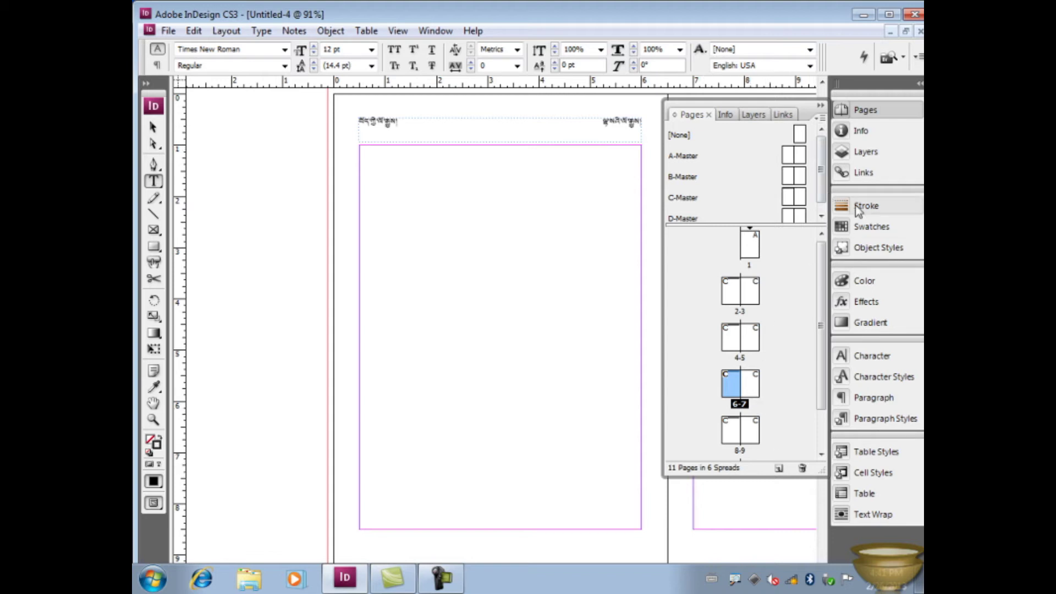
click(800, 197)
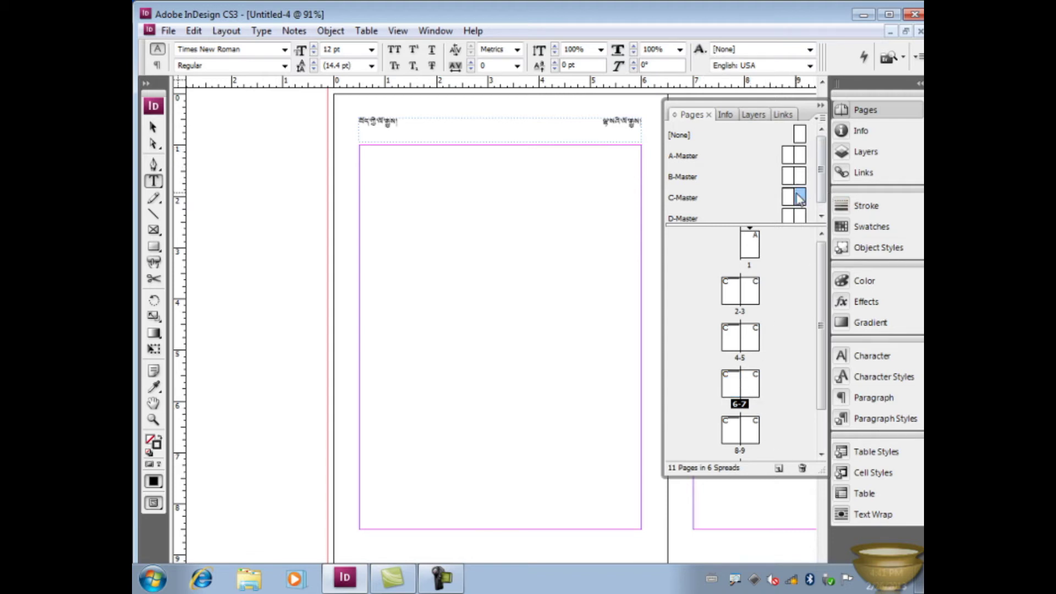
double_click(800, 197)
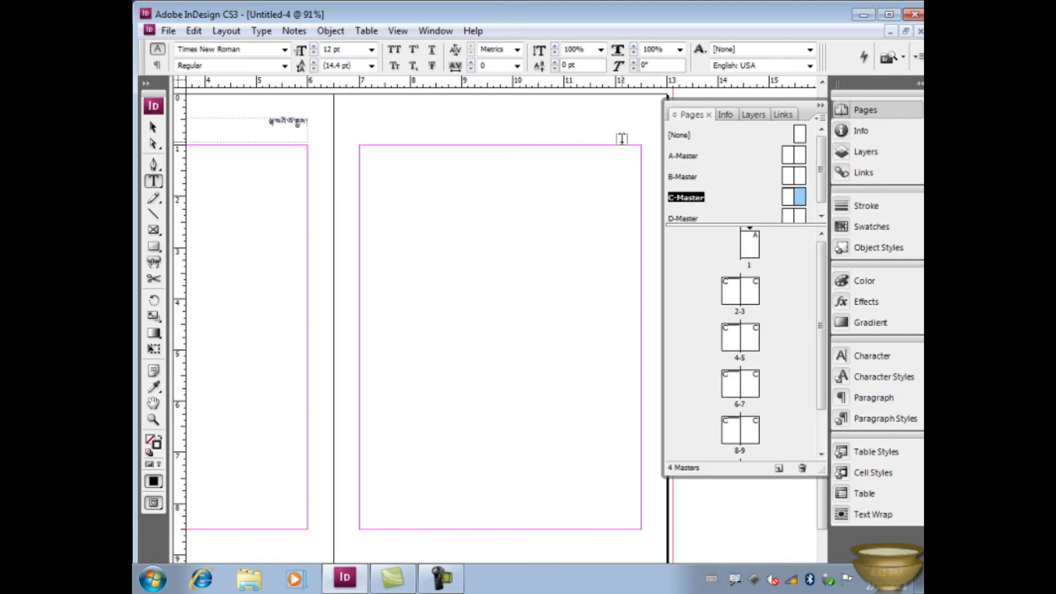
click(218, 31)
mouse_move(203, 33)
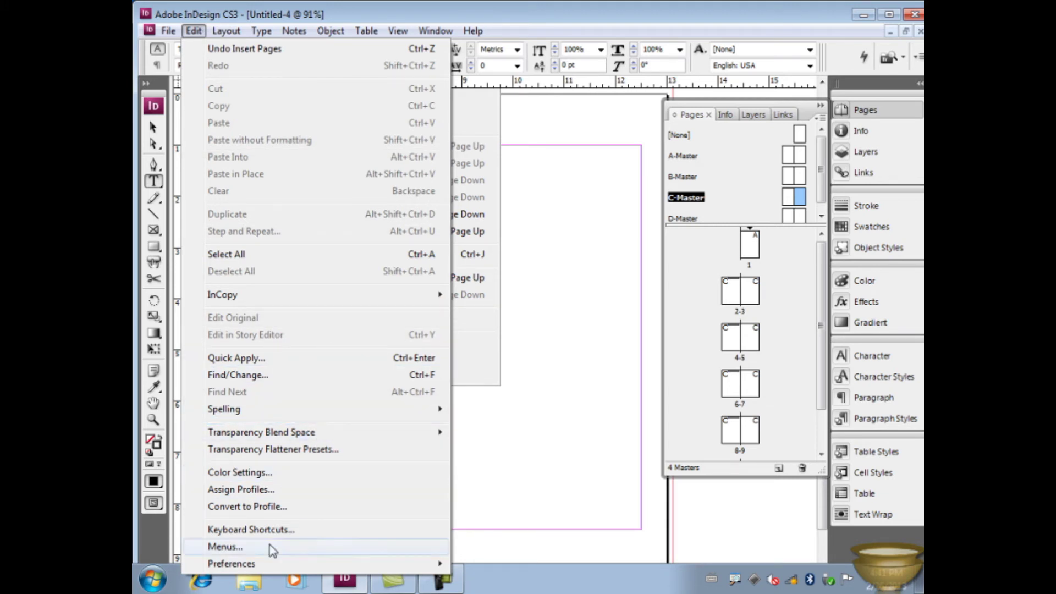
mouse_move(262, 31)
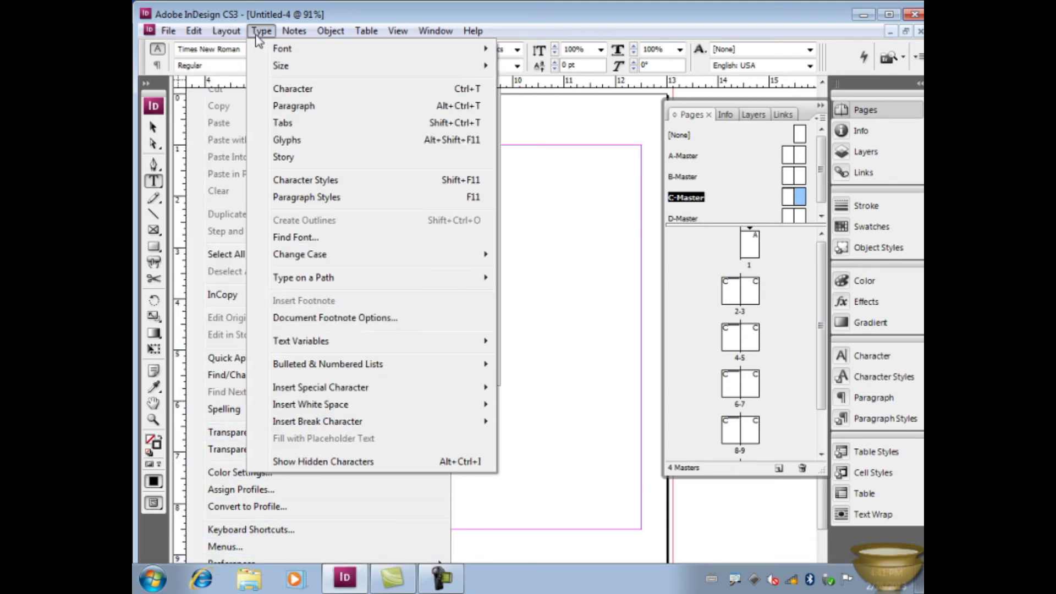
mouse_move(325, 282)
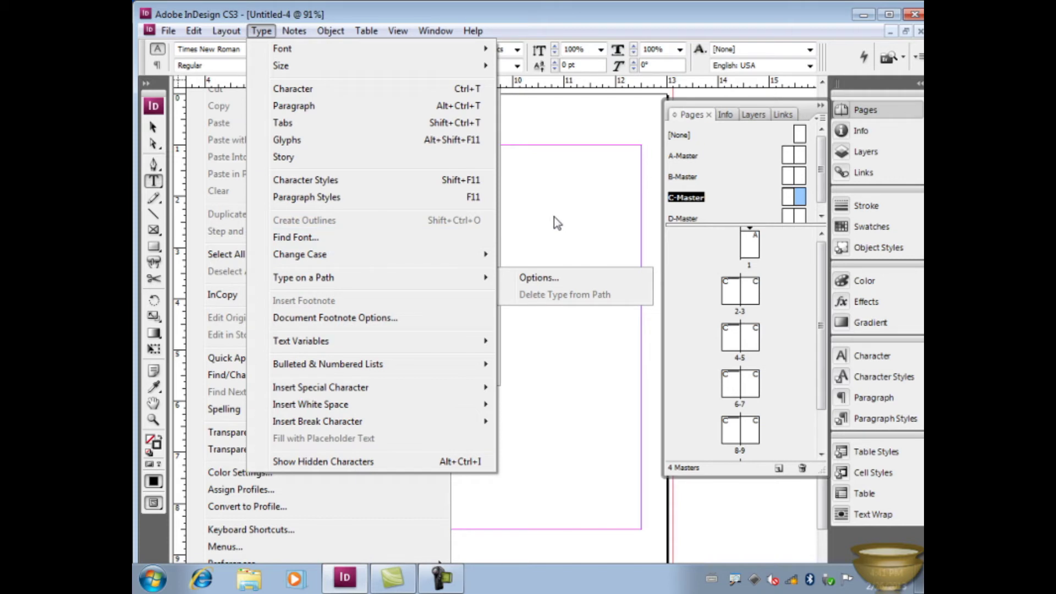
click(600, 115)
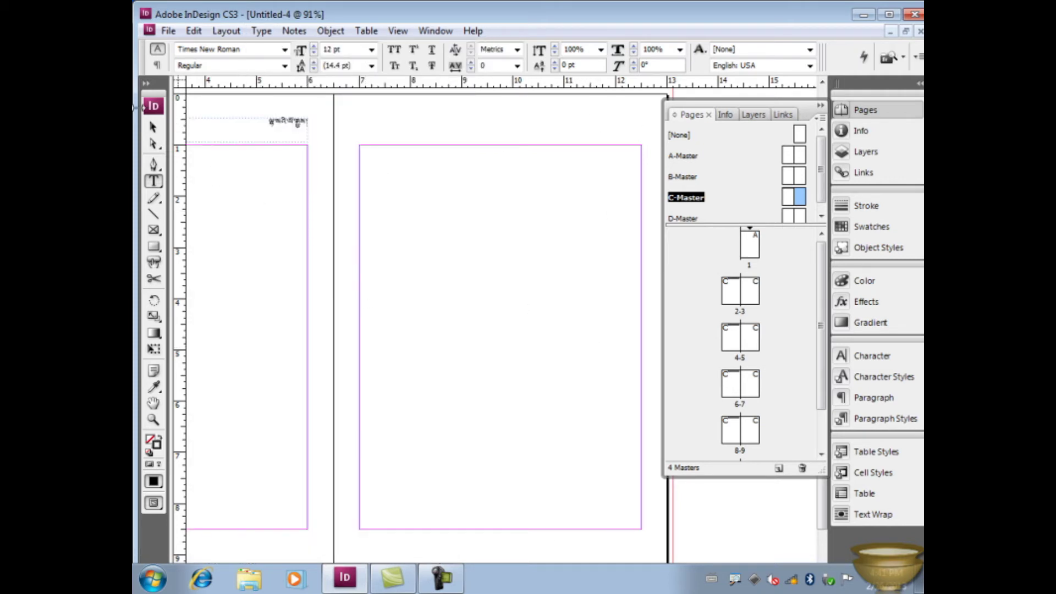
Step: Create a header text frame about 5.5 x 0.55 in above the top margin of C-Master's right page and start text entry in it
click(154, 129)
click(280, 133)
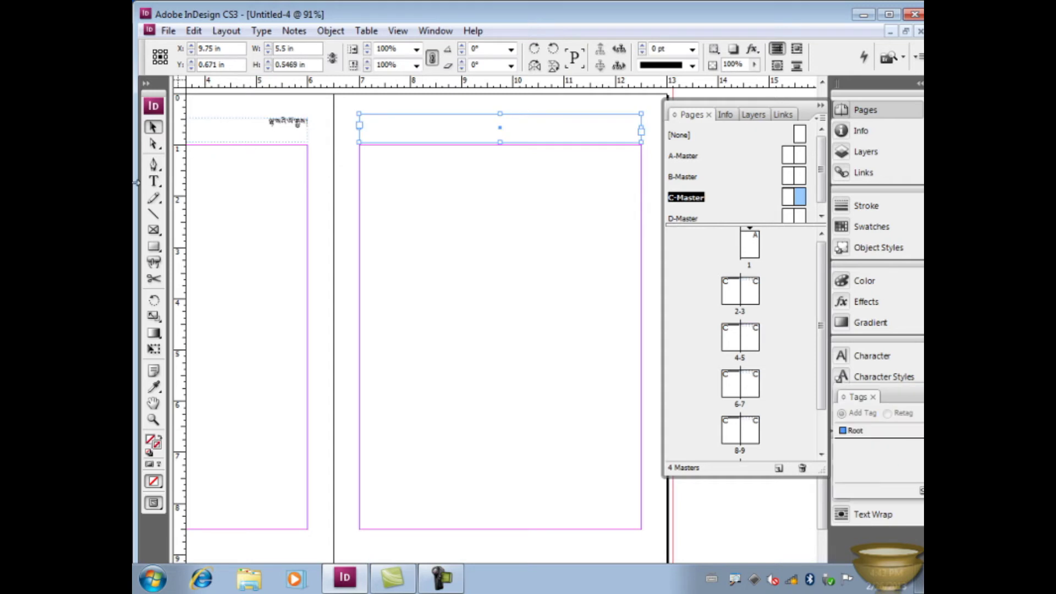
click(154, 181)
click(400, 131)
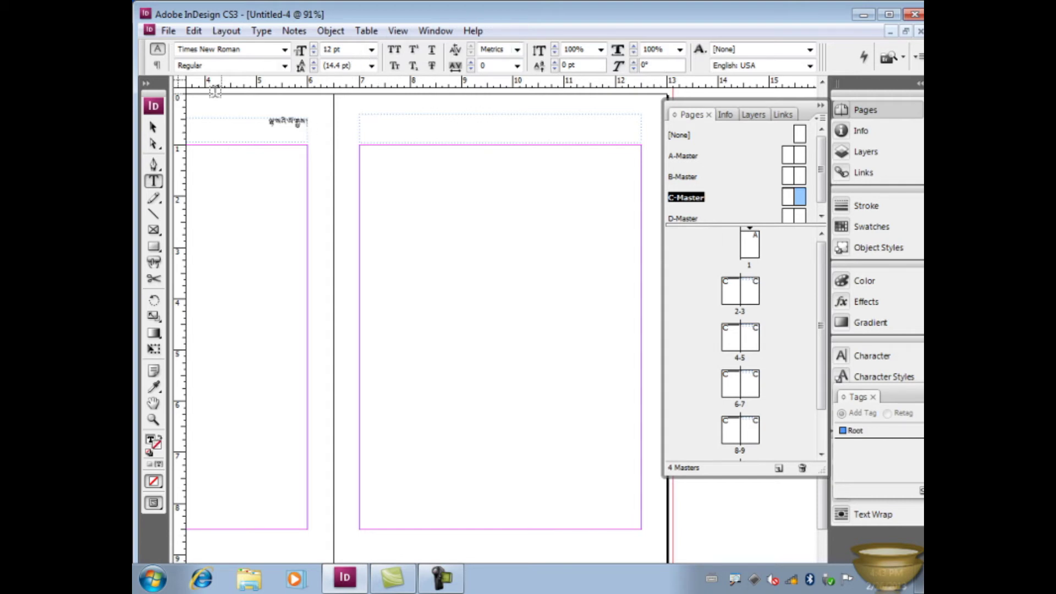
Step: Set the right page header's font to Monlam Uni OuChan5 and show the character formatting settings
click(285, 51)
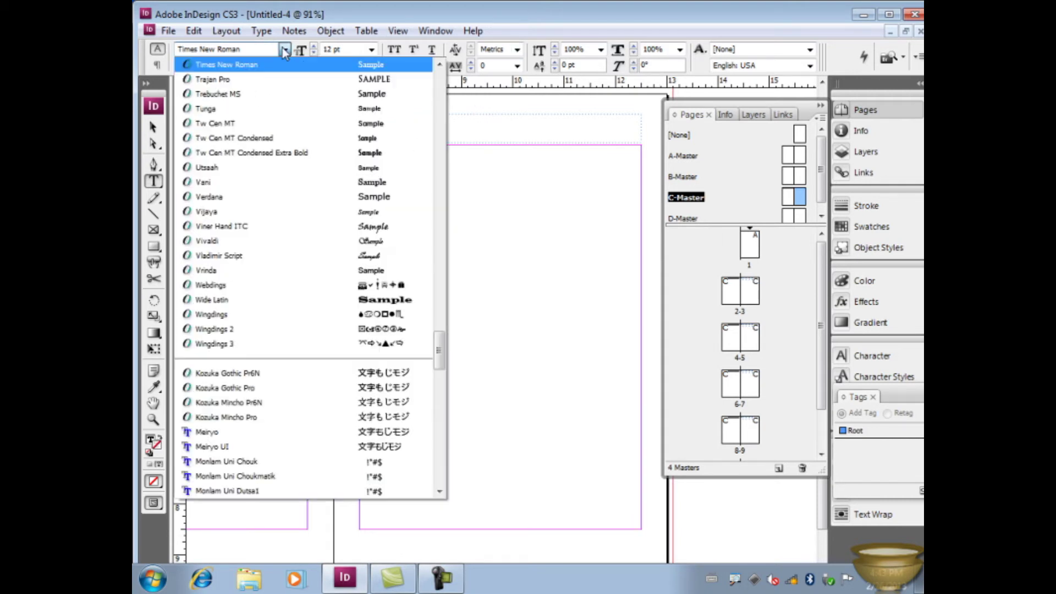
drag(440, 369, 440, 397)
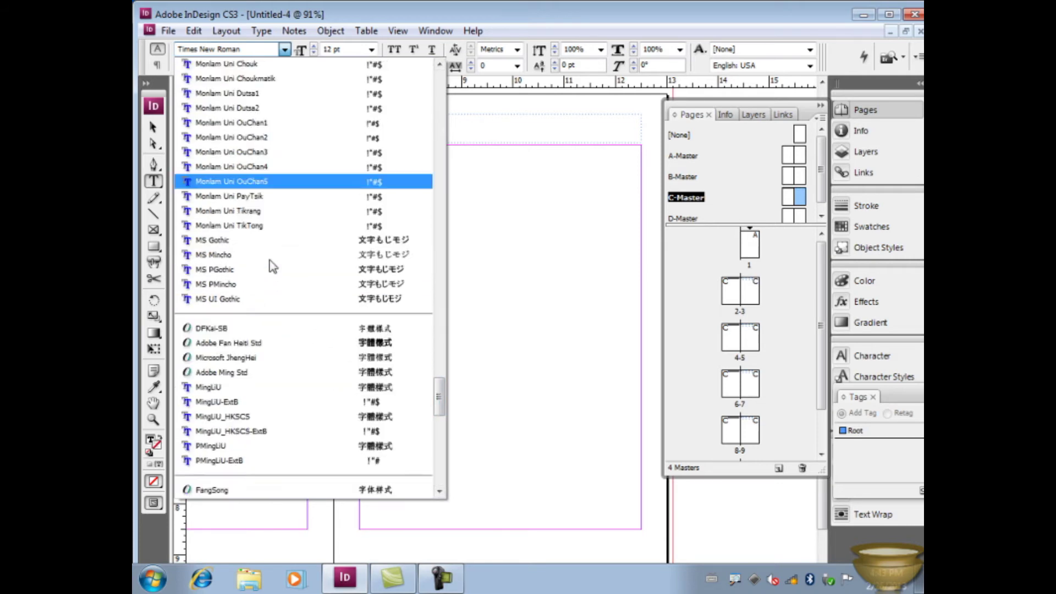
click(270, 256)
key(ctrl+t)
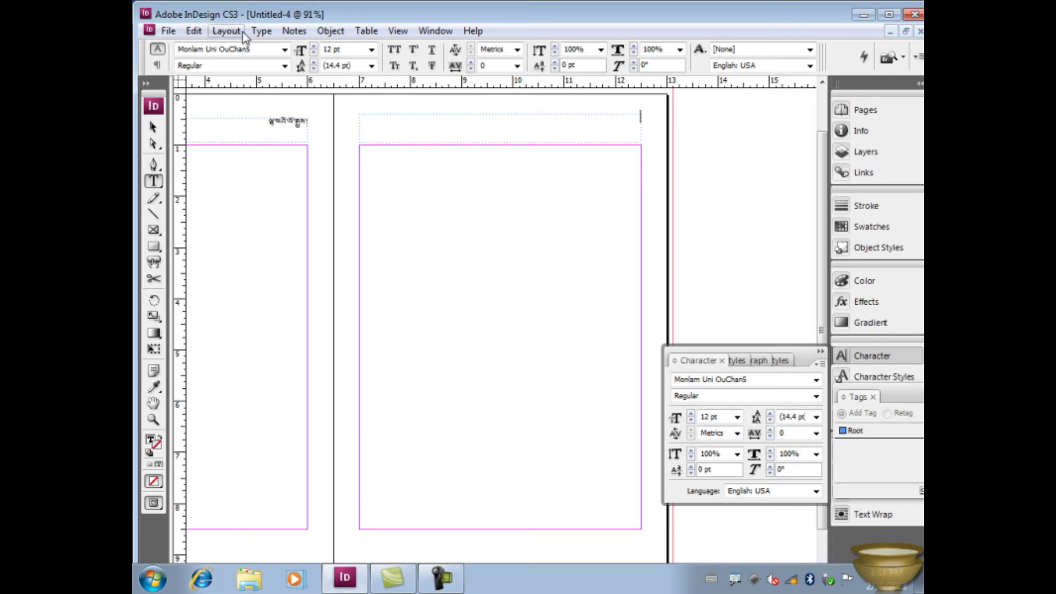
Step: Insert a Section Marker in the header text frame on C-Master's right page
click(259, 32)
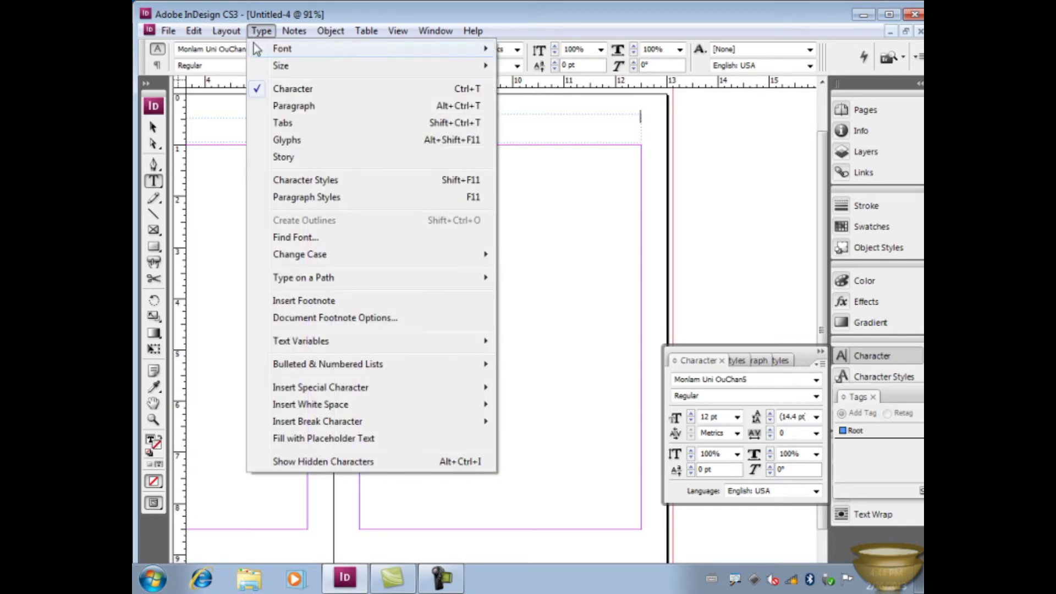
mouse_move(385, 409)
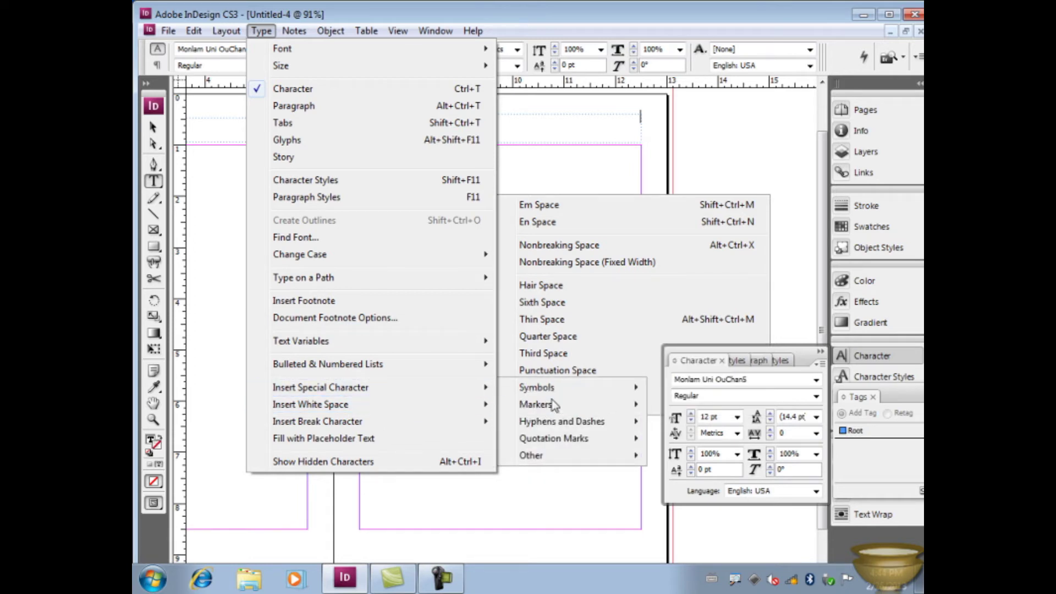
mouse_move(547, 407)
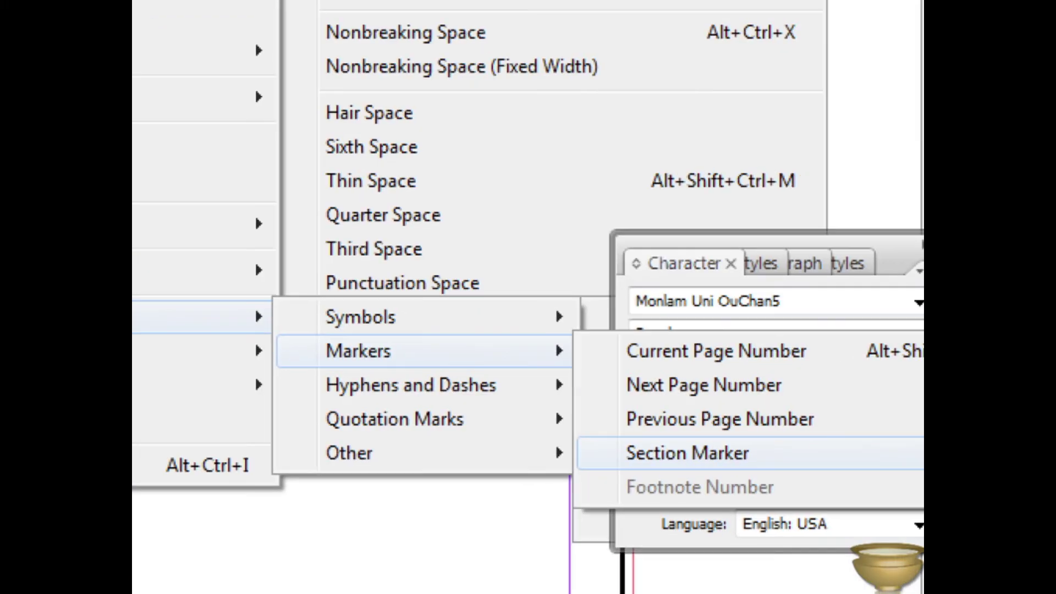
mouse_move(620, 434)
mouse_down()
mouse_move(612, 462)
mouse_move(798, 484)
mouse_move(790, 446)
mouse_move(586, 432)
mouse_up()
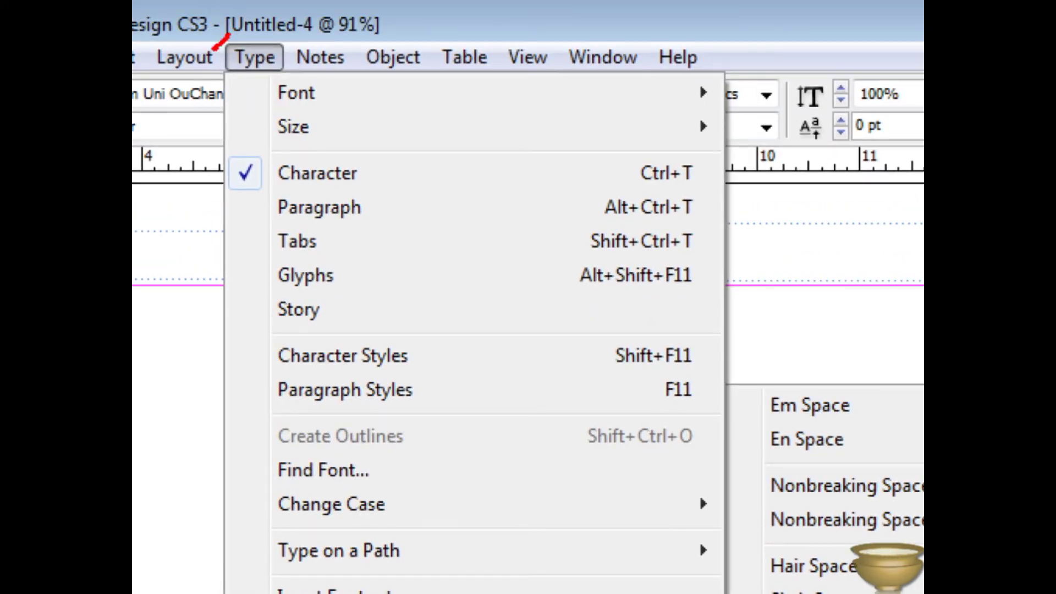
mouse_move(226, 35)
mouse_down()
mouse_move(271, 72)
mouse_move(275, 39)
mouse_up()
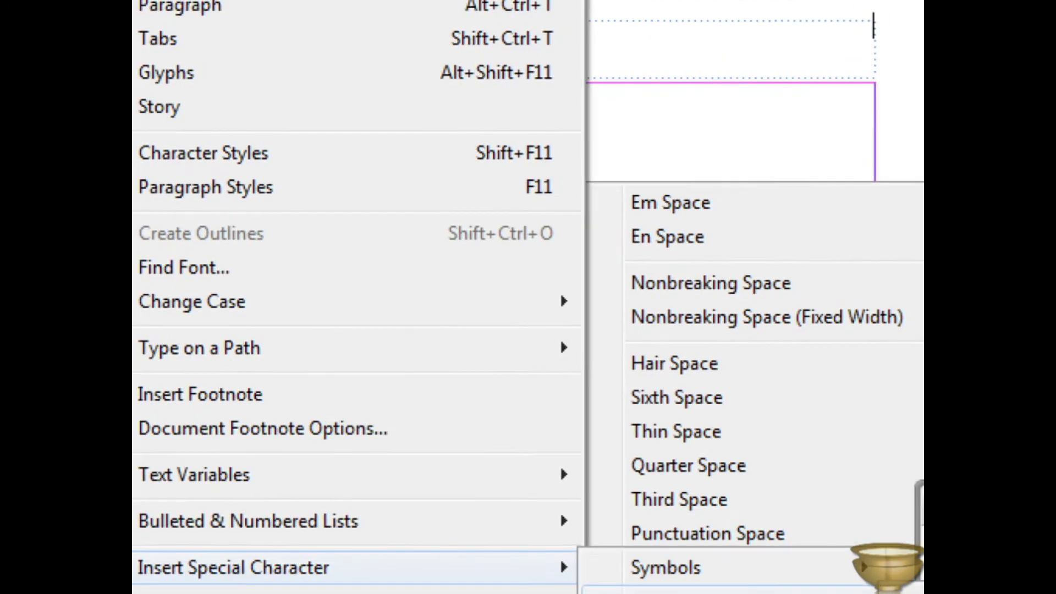
mouse_move(330, 448)
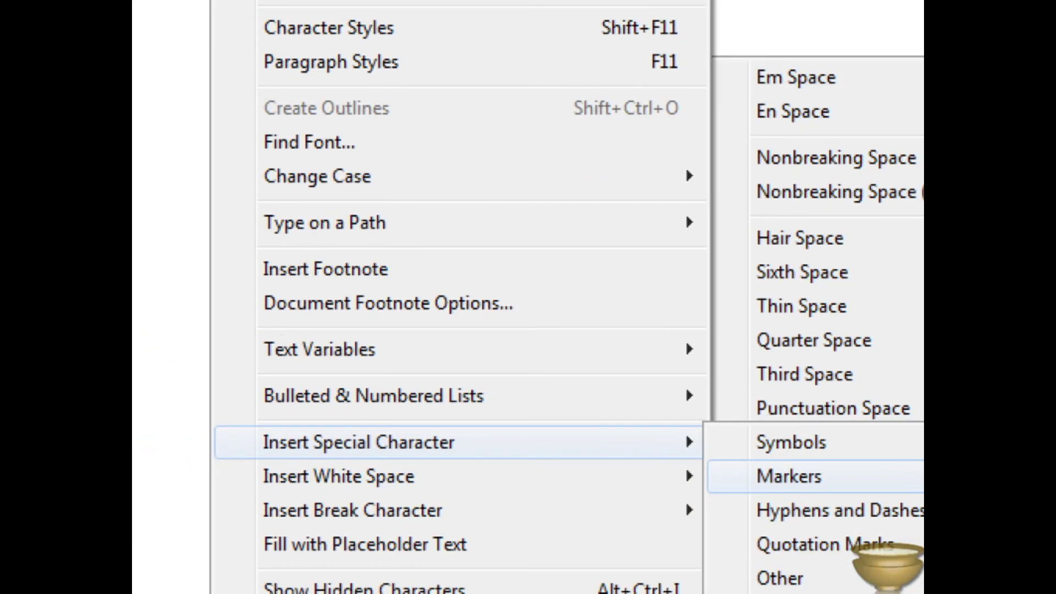
mouse_move(253, 422)
mouse_down()
mouse_move(277, 469)
mouse_move(553, 482)
mouse_move(584, 440)
mouse_up()
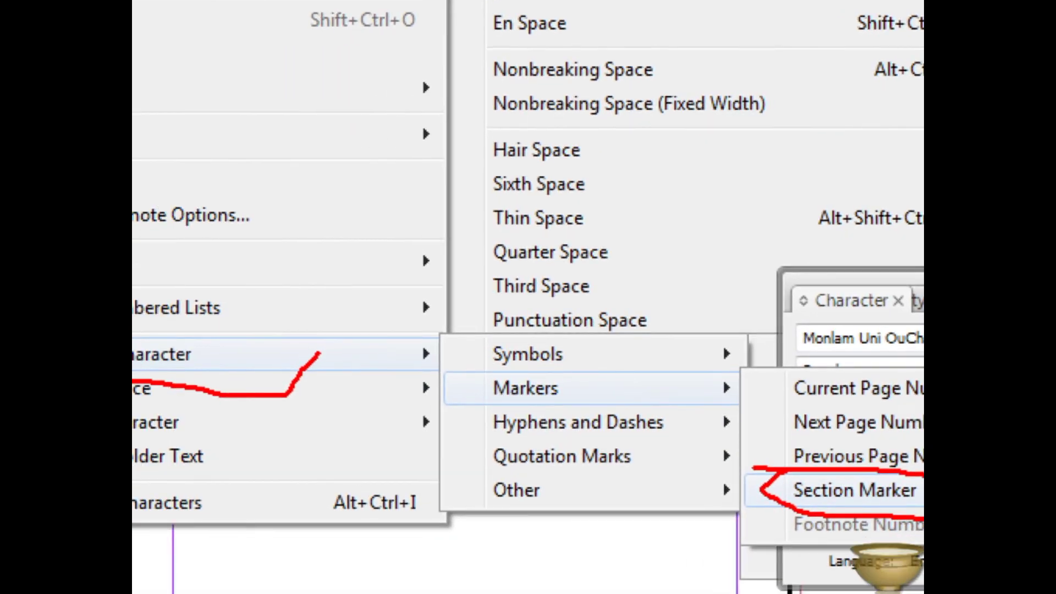
mouse_move(586, 393)
mouse_down()
mouse_move(567, 404)
mouse_move(626, 436)
mouse_move(669, 439)
mouse_move(711, 409)
mouse_move(588, 392)
mouse_up()
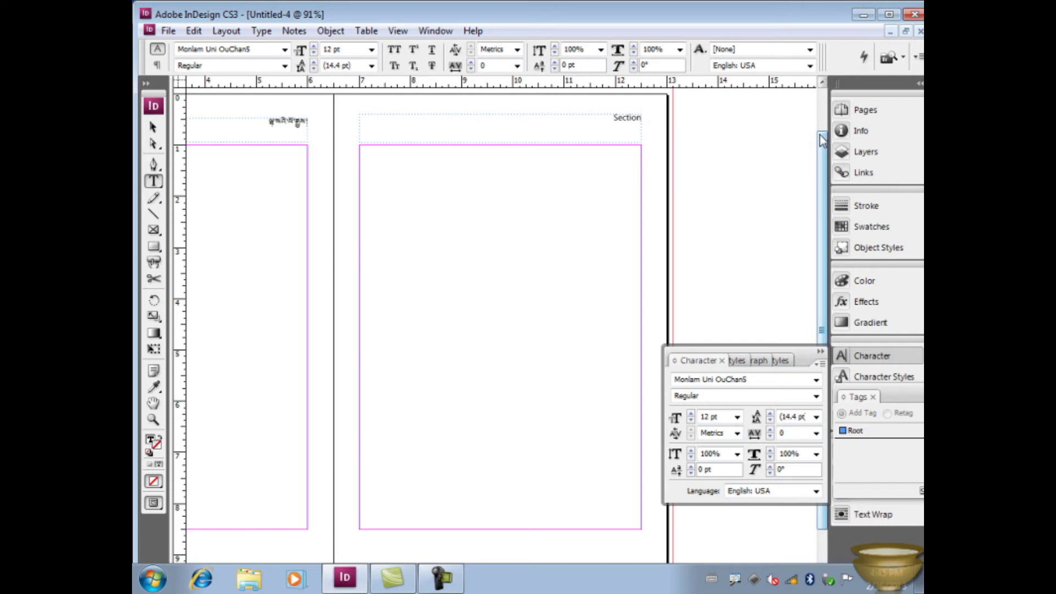
click(153, 127)
Step: Start a new section at page 3 with Tibetan section marker text and check the page's header
click(856, 111)
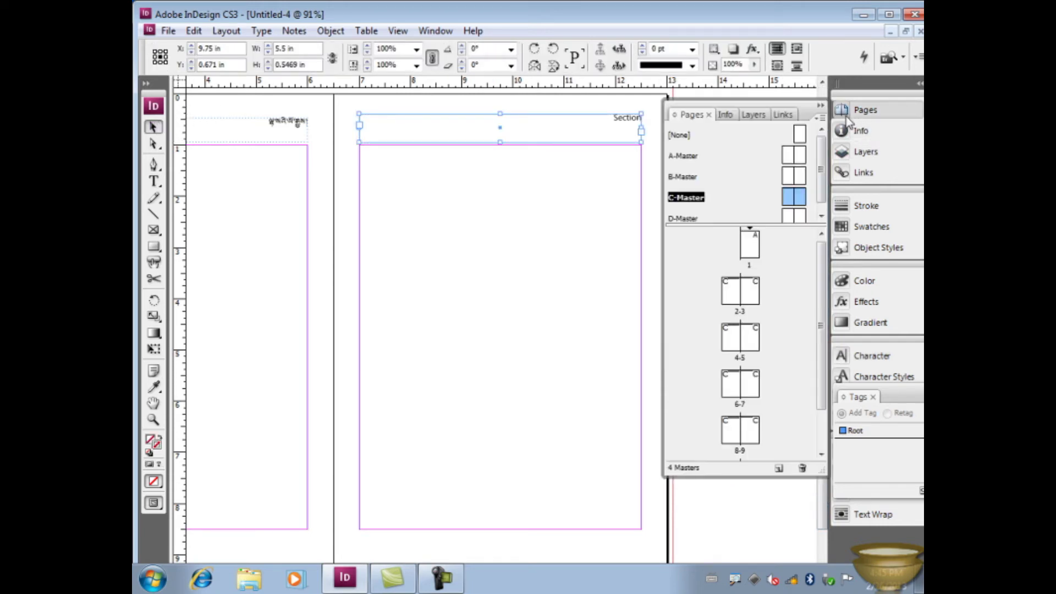
double_click(755, 297)
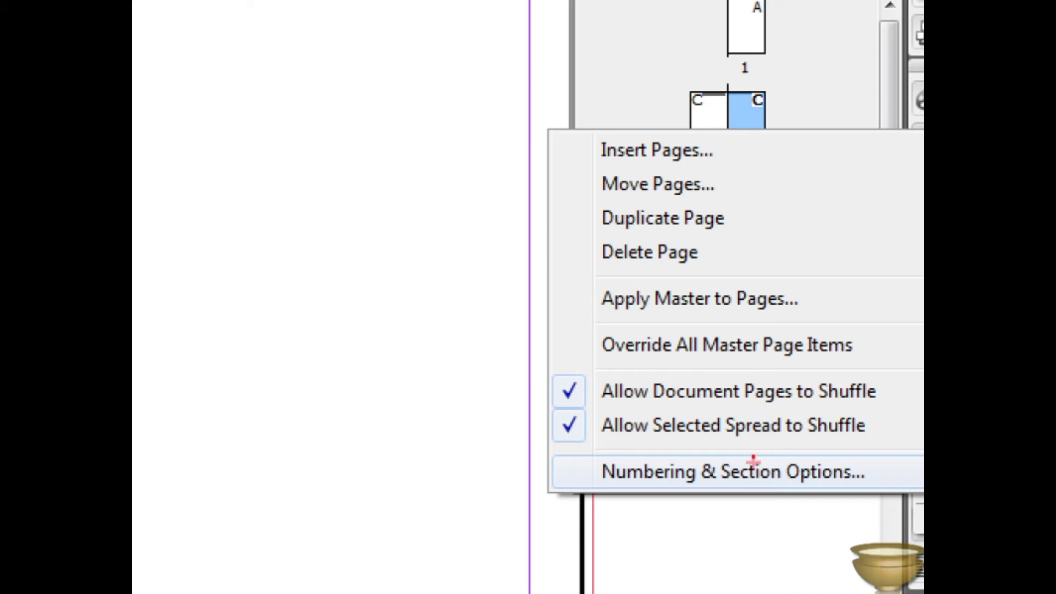
mouse_move(611, 451)
mouse_down()
mouse_move(570, 457)
mouse_move(568, 472)
mouse_move(645, 492)
mouse_move(791, 495)
mouse_move(895, 485)
mouse_move(900, 470)
mouse_move(721, 448)
mouse_move(610, 452)
mouse_up()
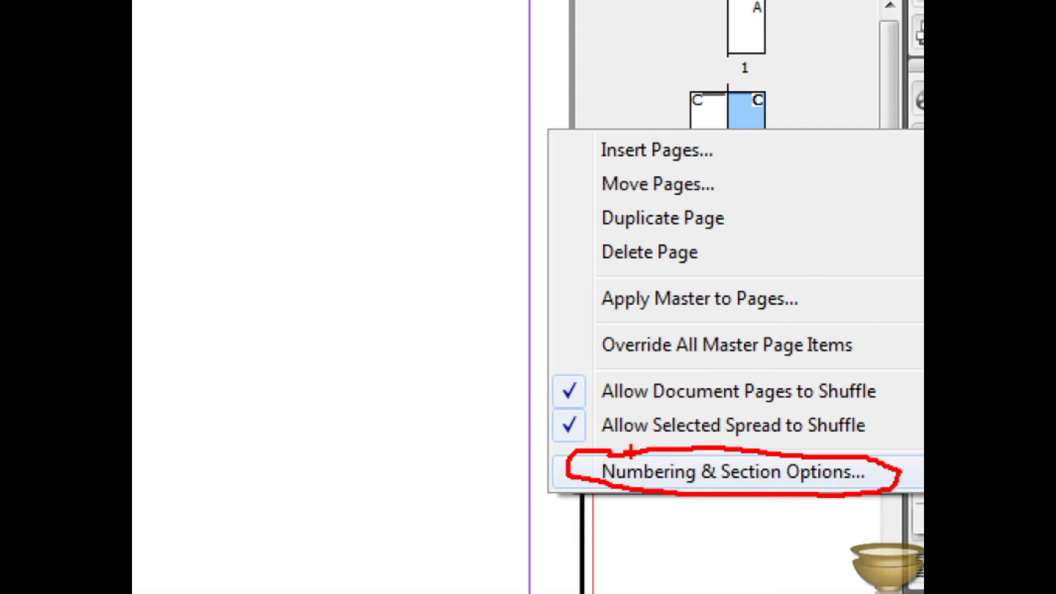
click(660, 472)
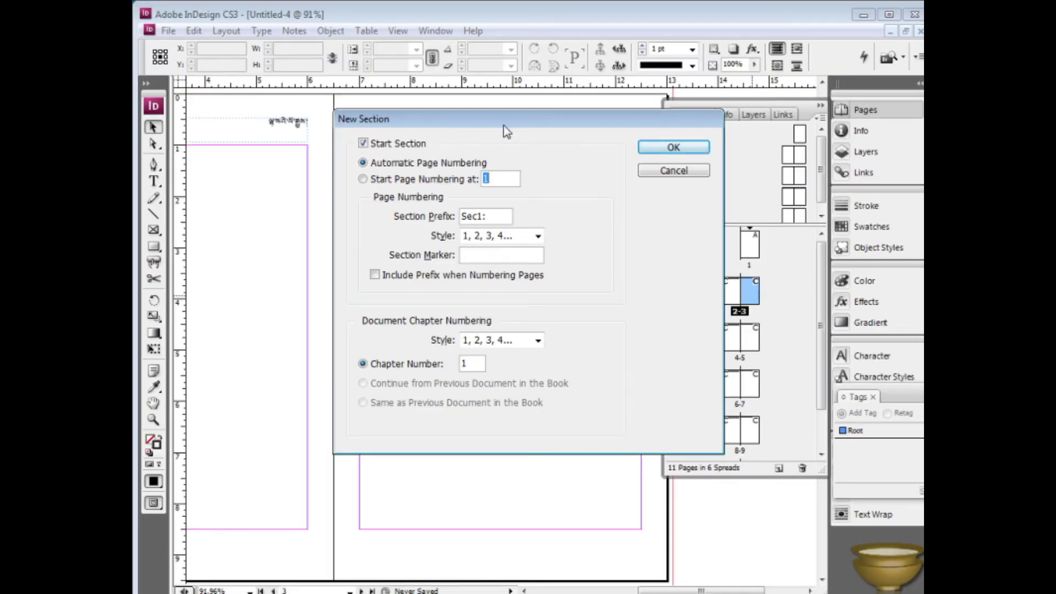
mouse_move(552, 127)
mouse_down()
mouse_move(652, 100)
mouse_move(643, 104)
mouse_up()
click(568, 235)
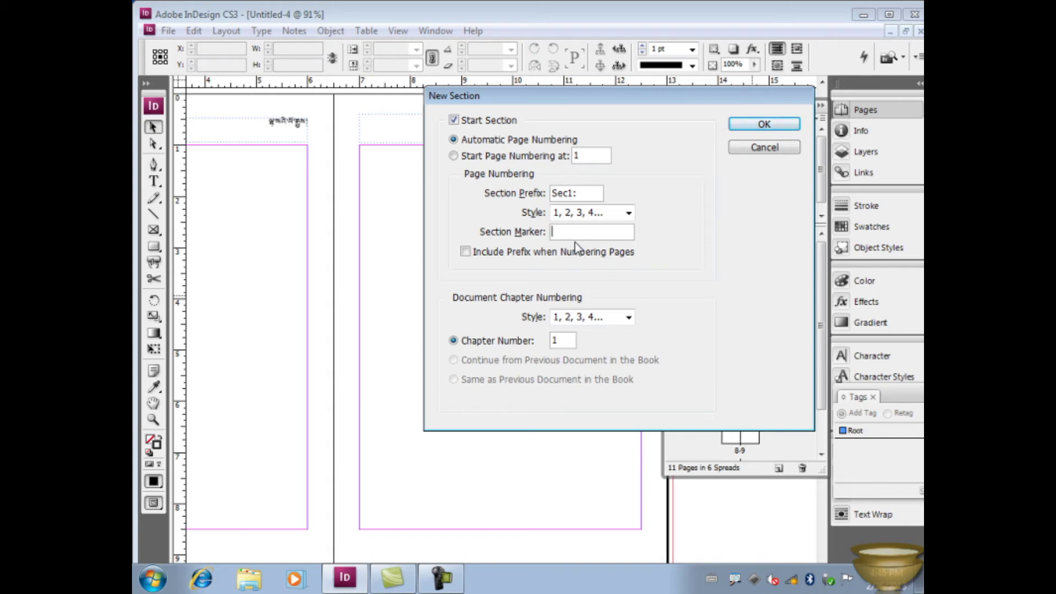
text(bo)
key(BackSpace)
key(BackSpace)
text(a~ལ་འདེབས་ཚིག)
click(770, 126)
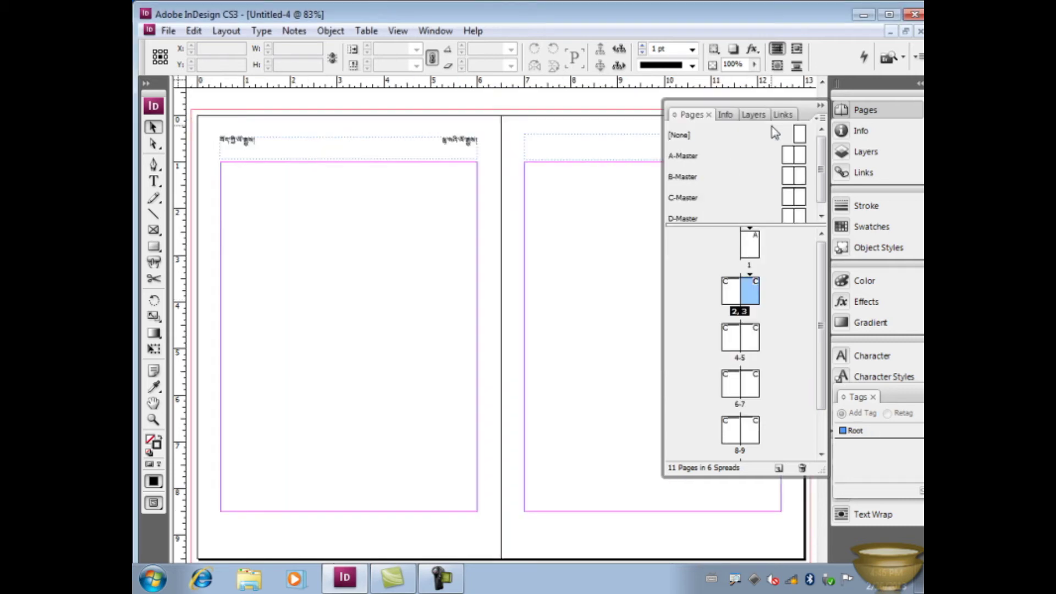
double_click(751, 291)
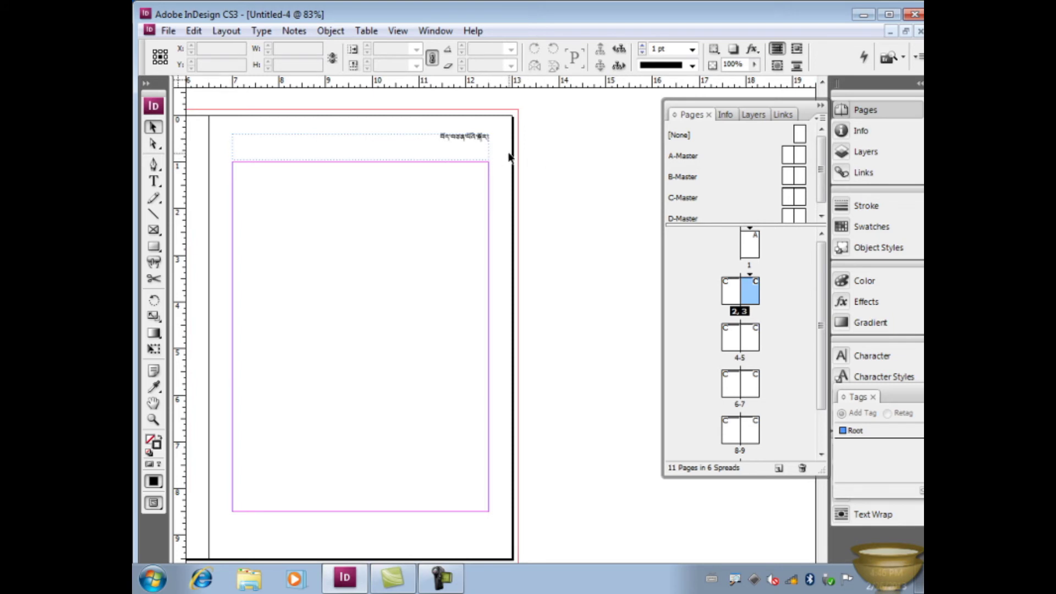
Step: Start another section at page 9 with different Tibetan section marker text and check the headers on that spread
click(752, 341)
scroll(754, 342, down, 2)
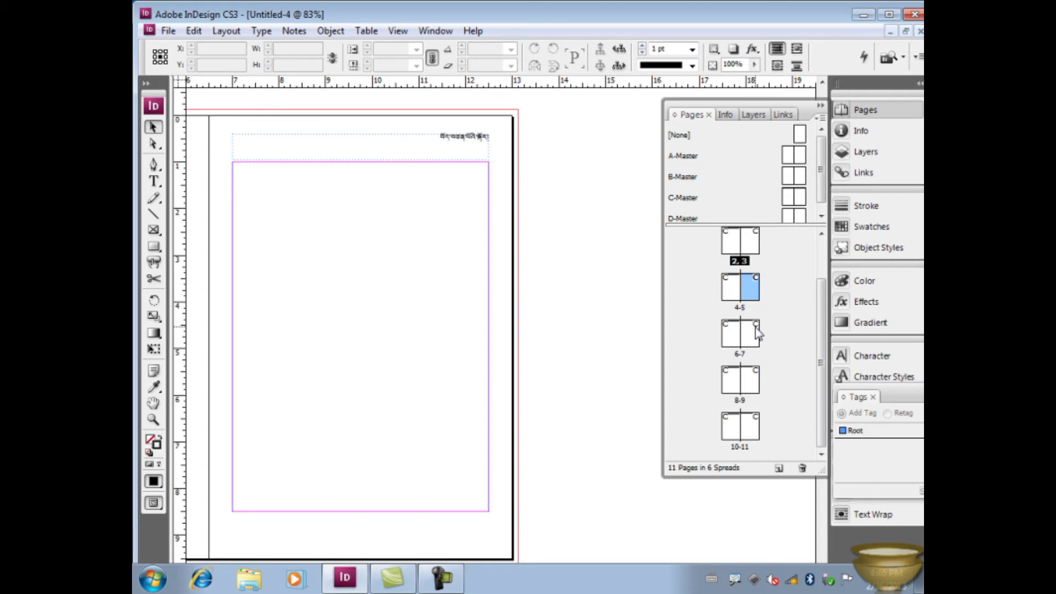
click(757, 385)
right_click(755, 384)
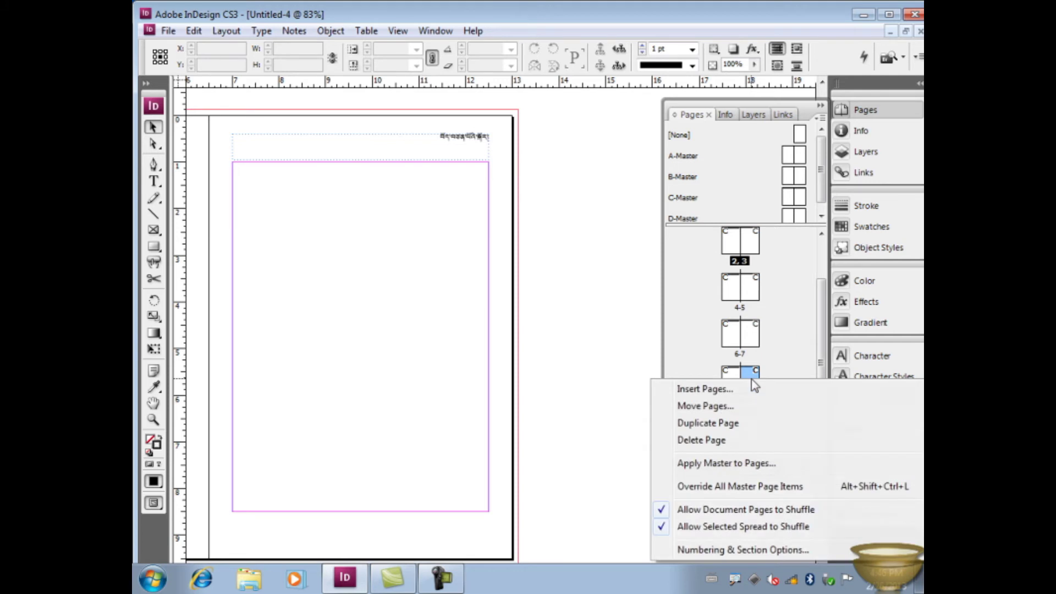
click(740, 550)
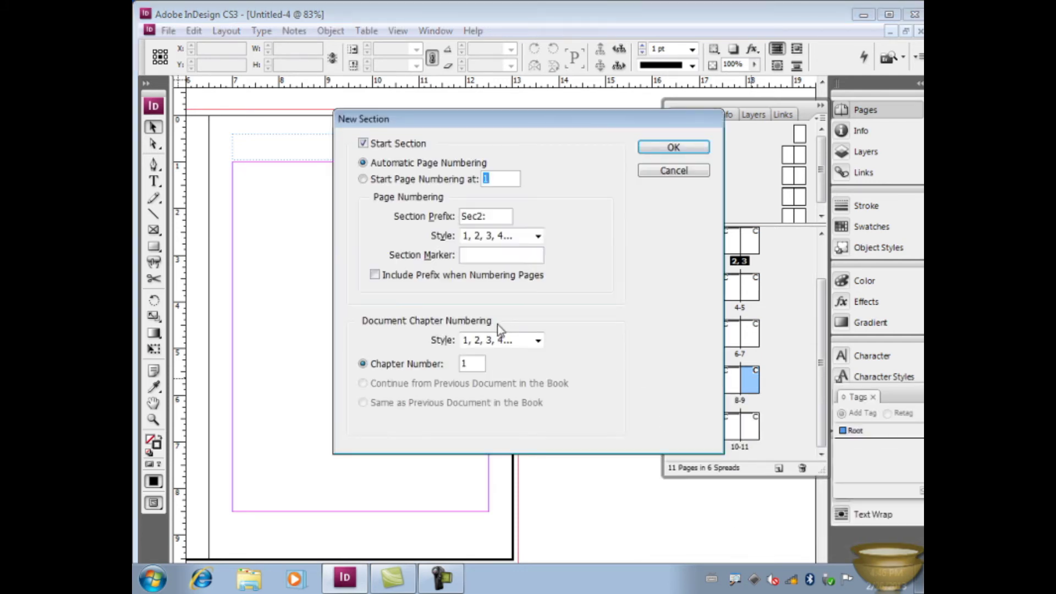
click(482, 255)
text(section 2)
click(696, 149)
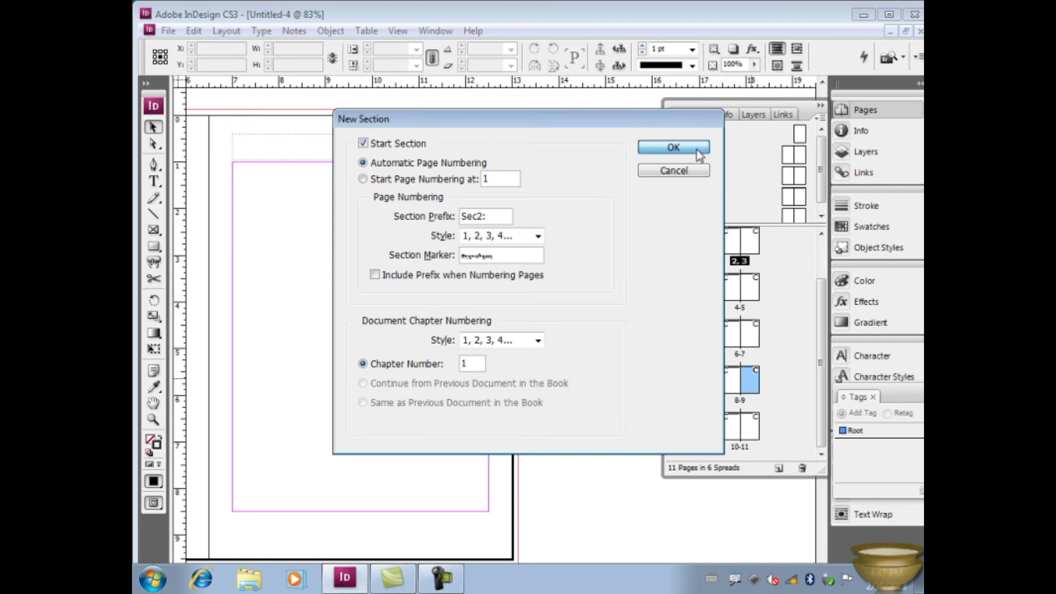
double_click(751, 383)
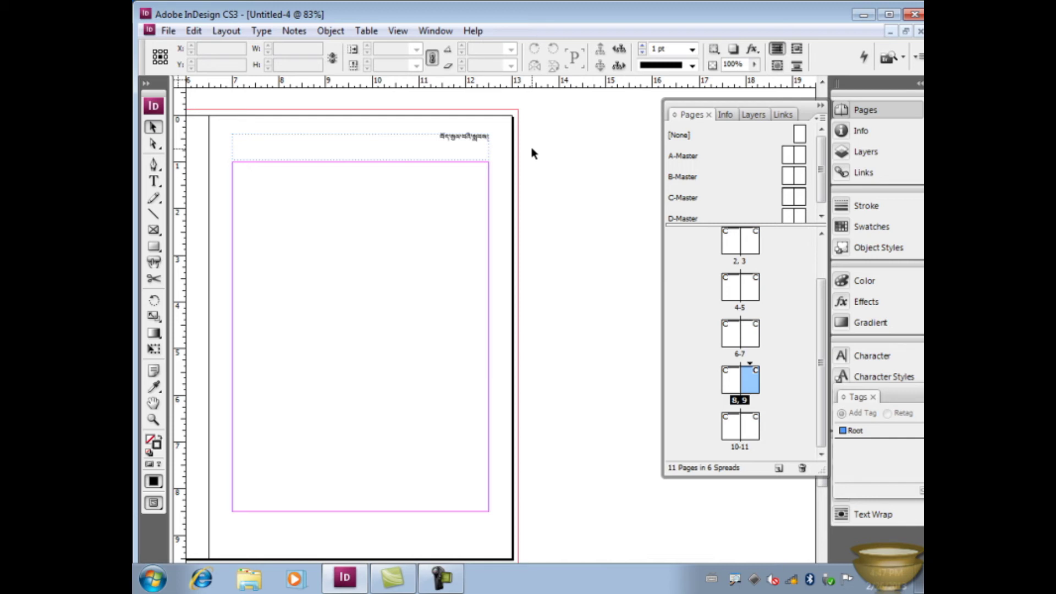
click(153, 404)
drag(212, 330, 488, 330)
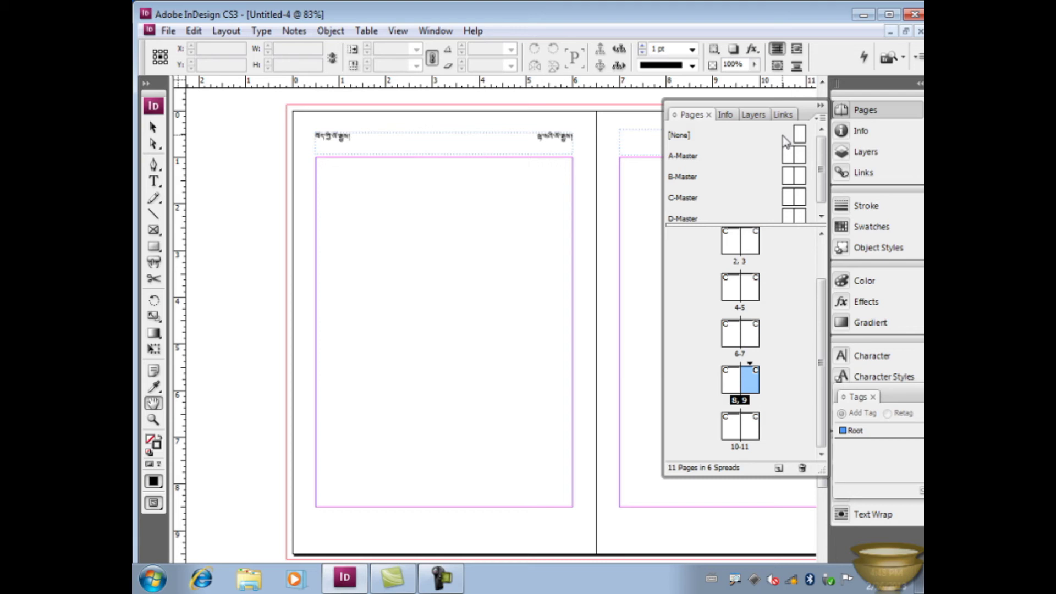
Step: Create a footer text frame about 5.5 x 0.4 in below the bottom margin of C-Master's left page, flush with the left margin
scroll(805, 210, down, 1)
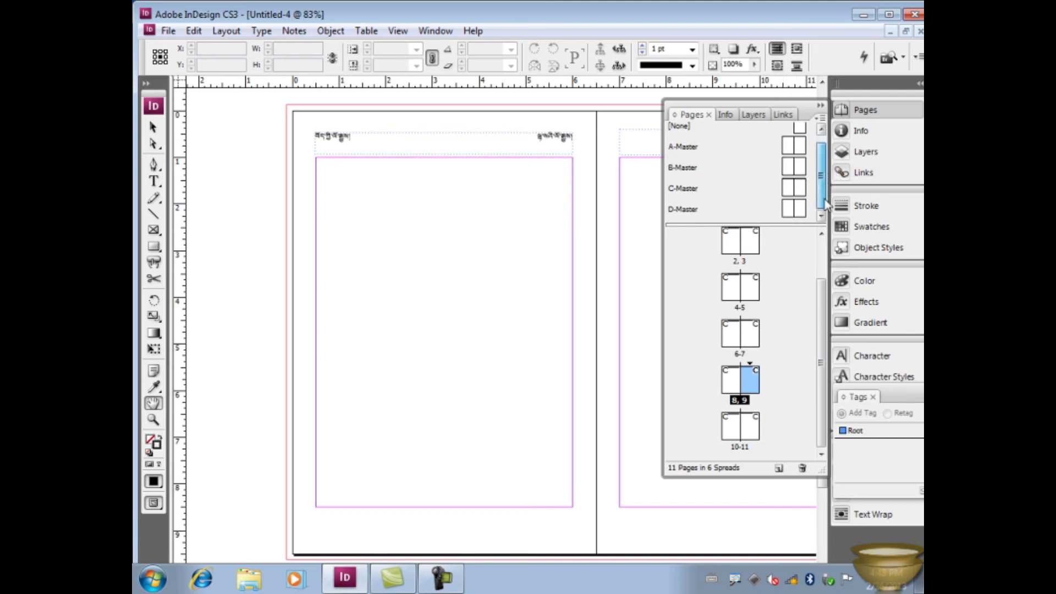
click(792, 189)
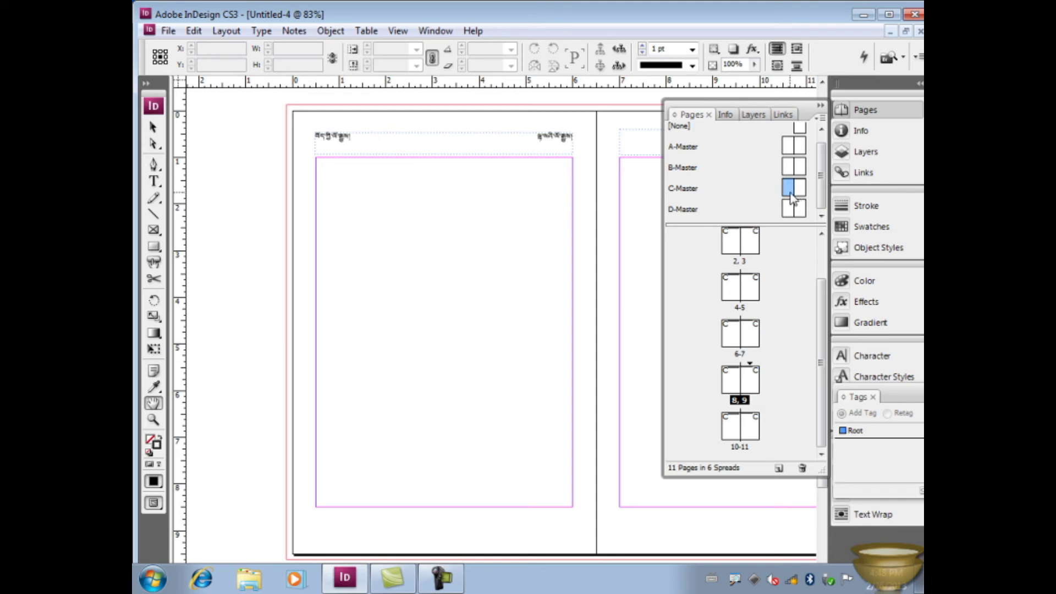
double_click(790, 189)
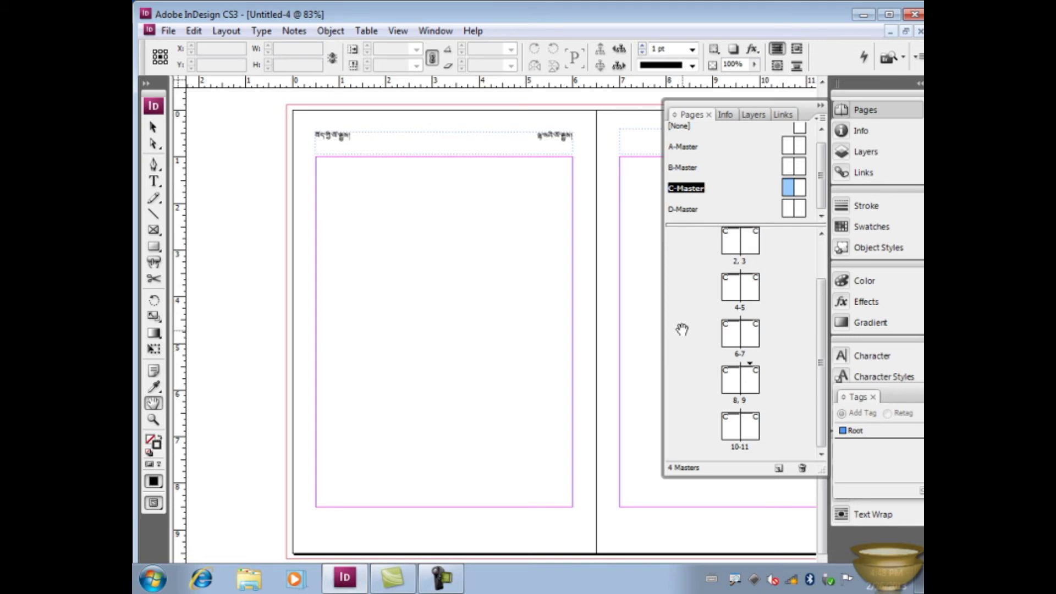
click(157, 182)
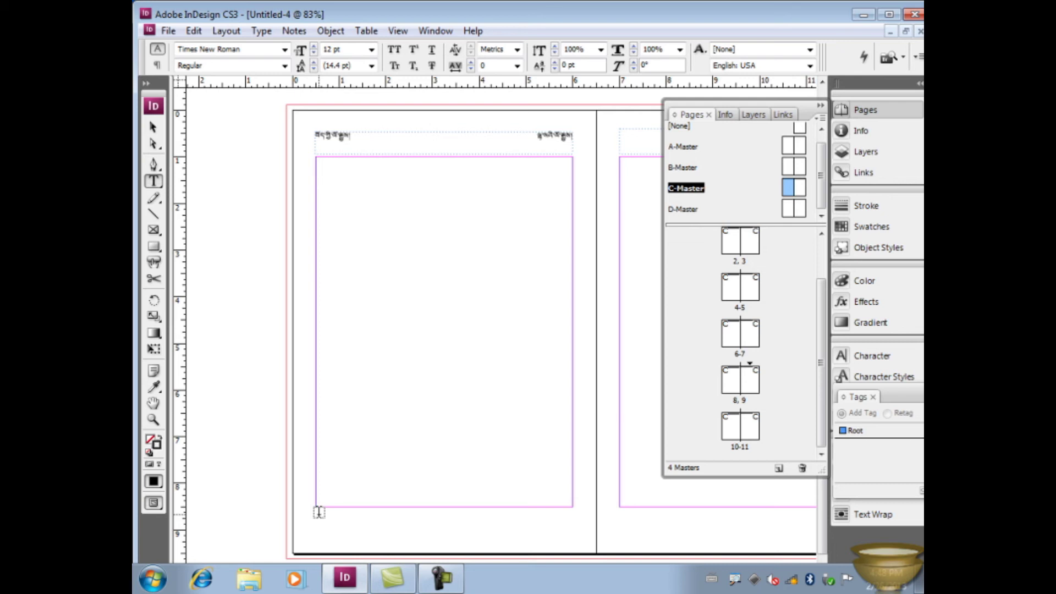
drag(319, 512, 574, 533)
click(154, 127)
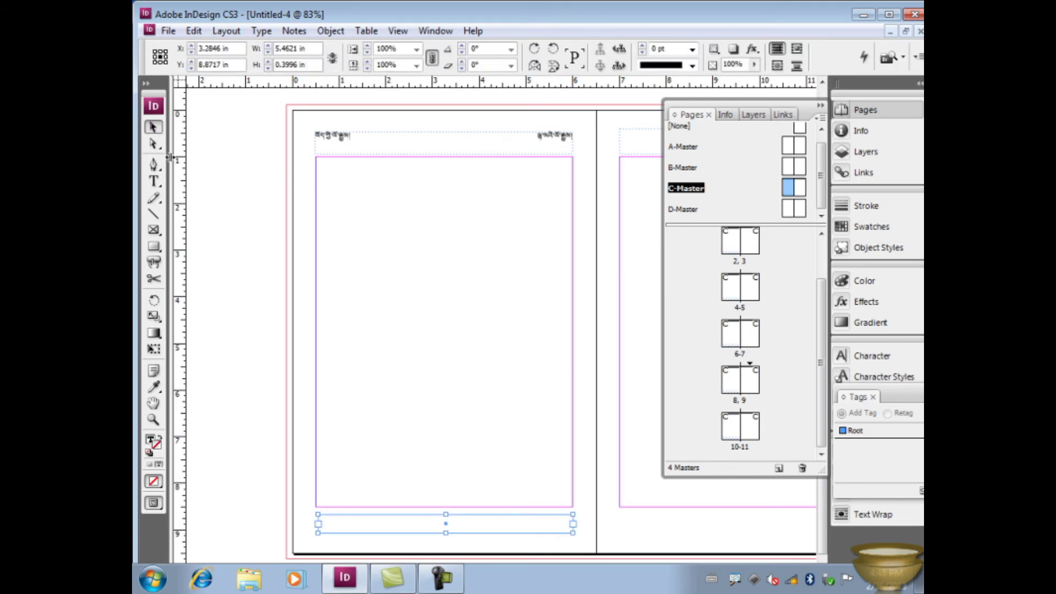
drag(318, 532, 316, 532)
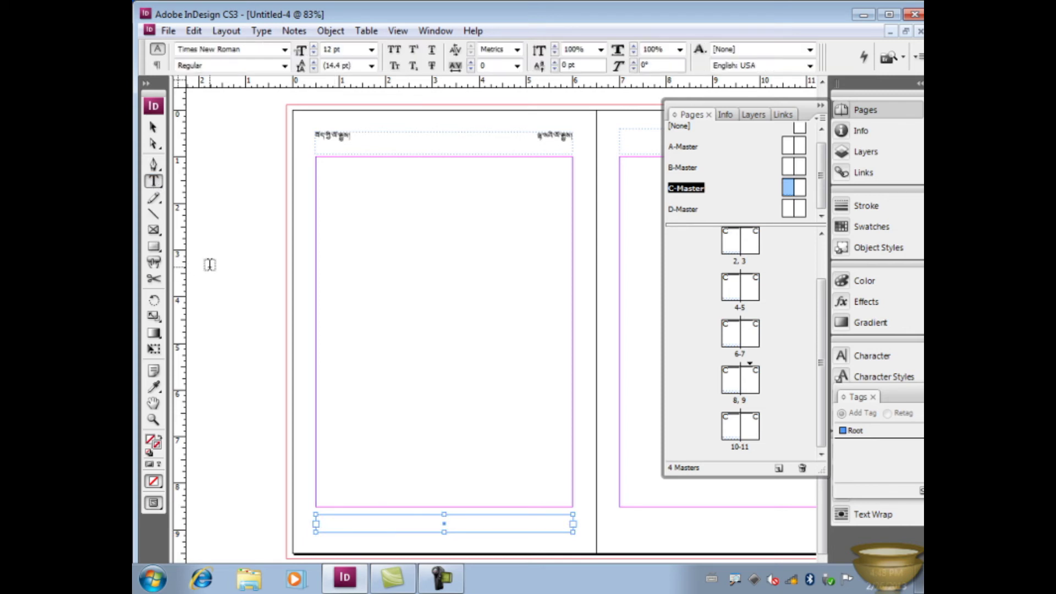
Step: Set the footer's font to Monlam Uni OuChan1 and enter a Tibetan page label ending in a shad (།)
click(361, 527)
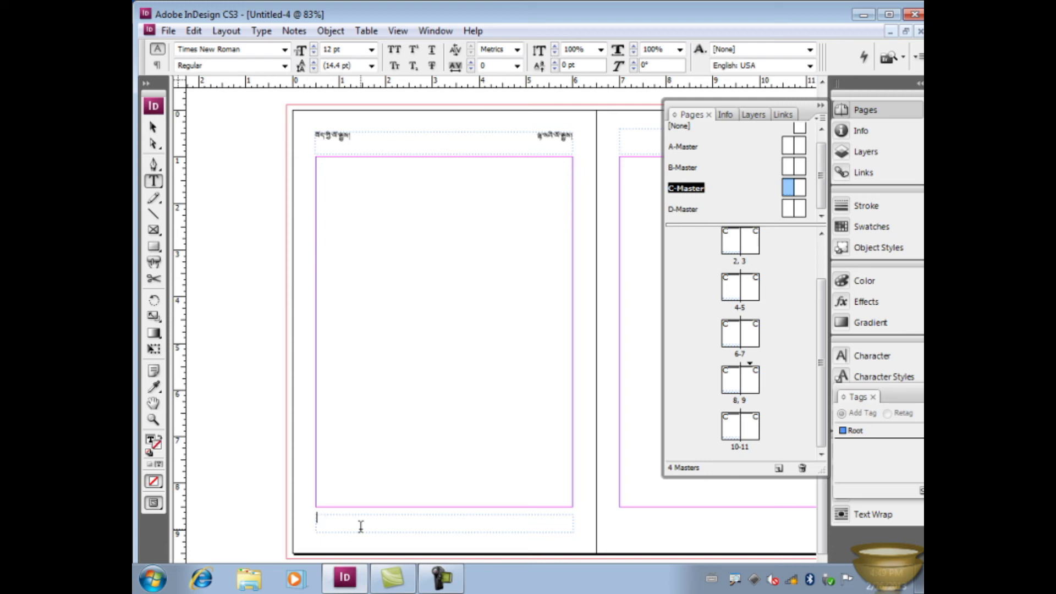
text(a)
key(BackSpace)
click(285, 49)
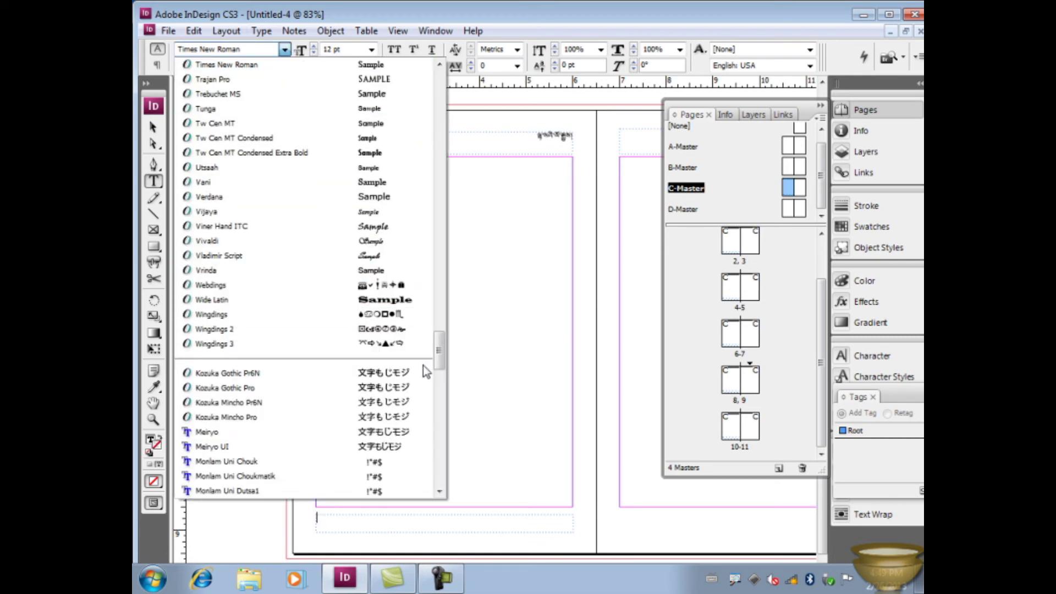
drag(441, 348, 441, 372)
click(287, 288)
text(ཀ་ཁ་ག)
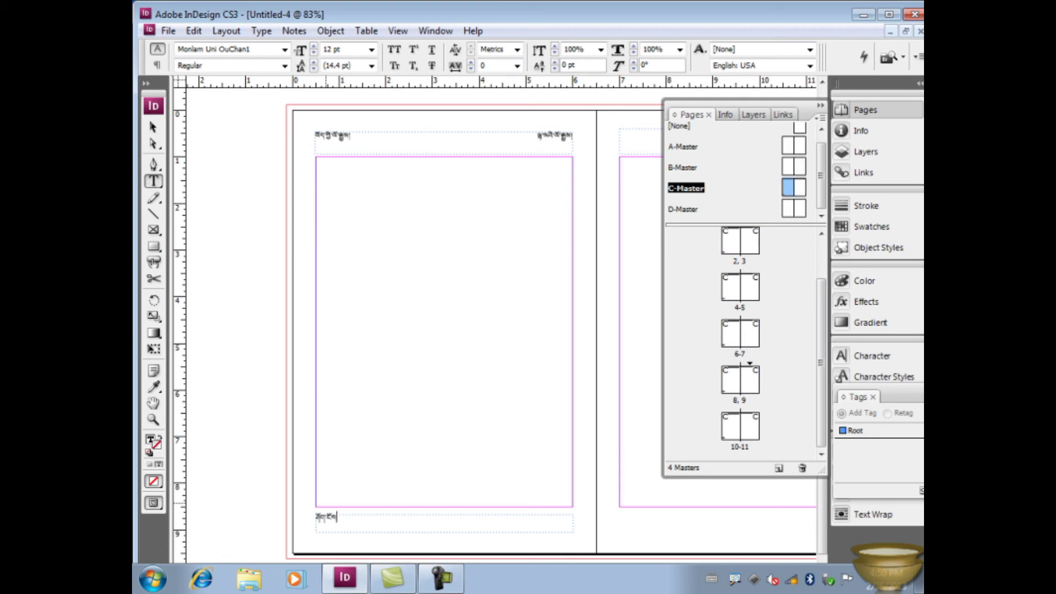
text(།)
Step: Insert a Current Page Number marker after the Tibetan label in the left page's footer
click(267, 31)
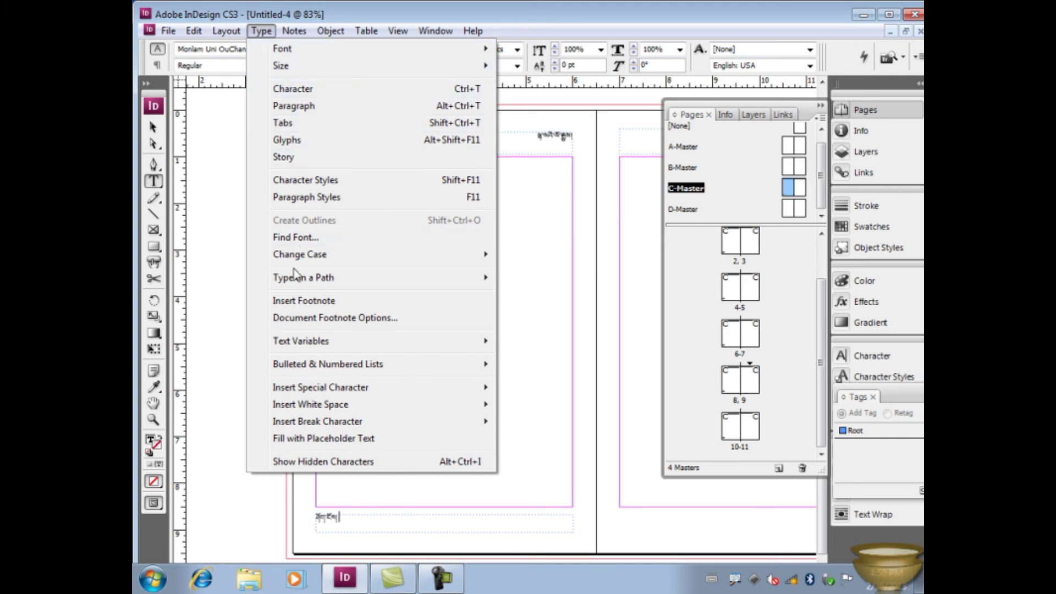
mouse_move(377, 409)
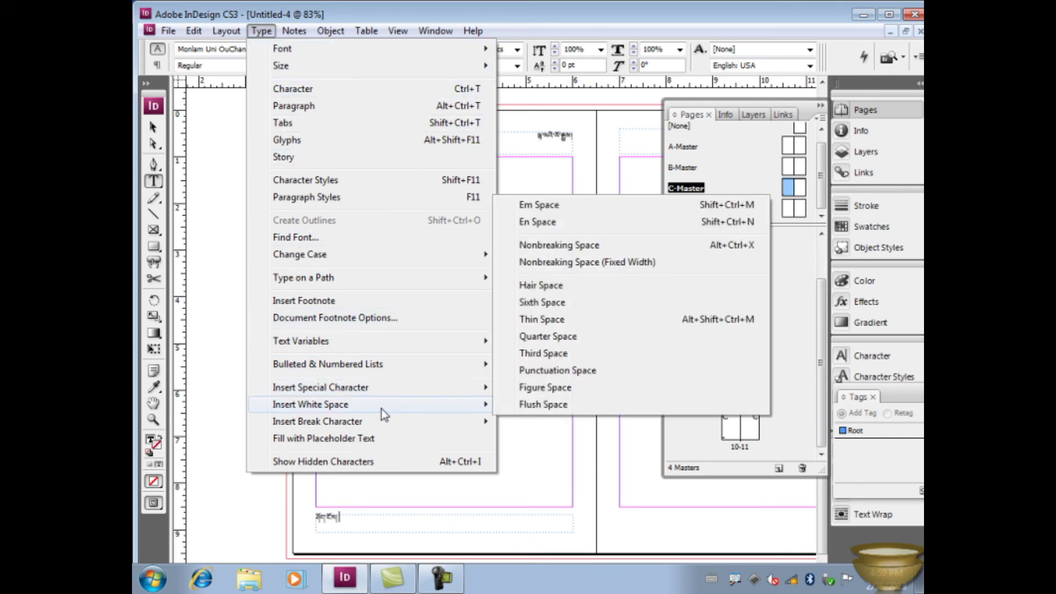
mouse_move(414, 389)
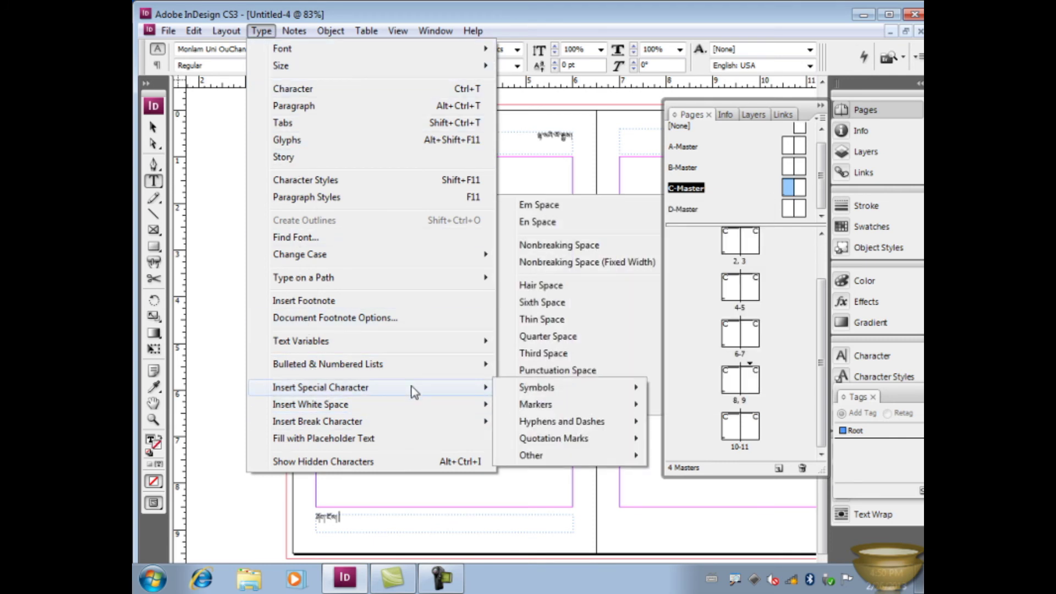
mouse_move(631, 405)
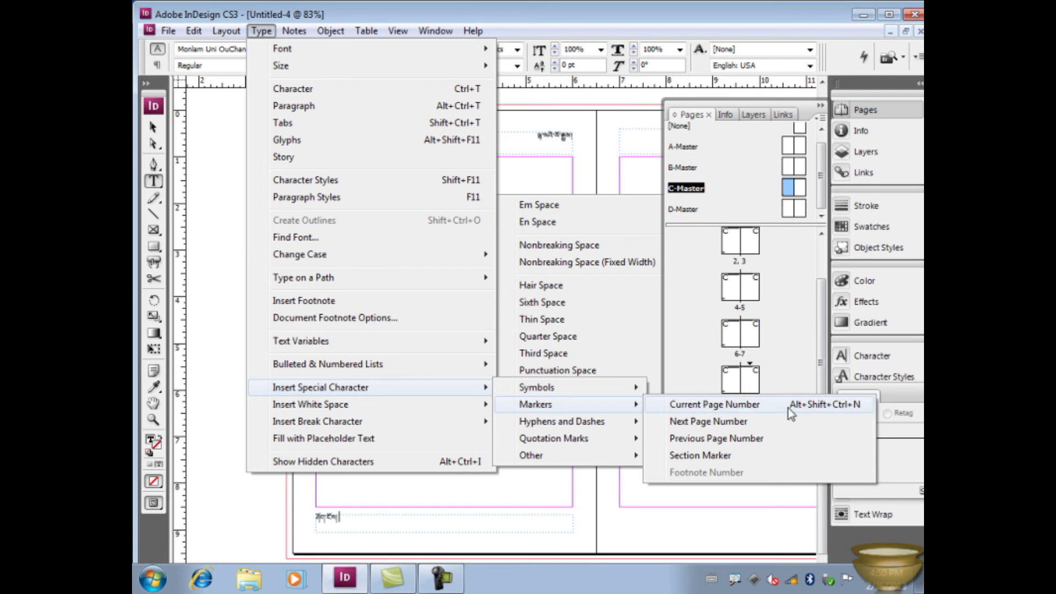
click(835, 409)
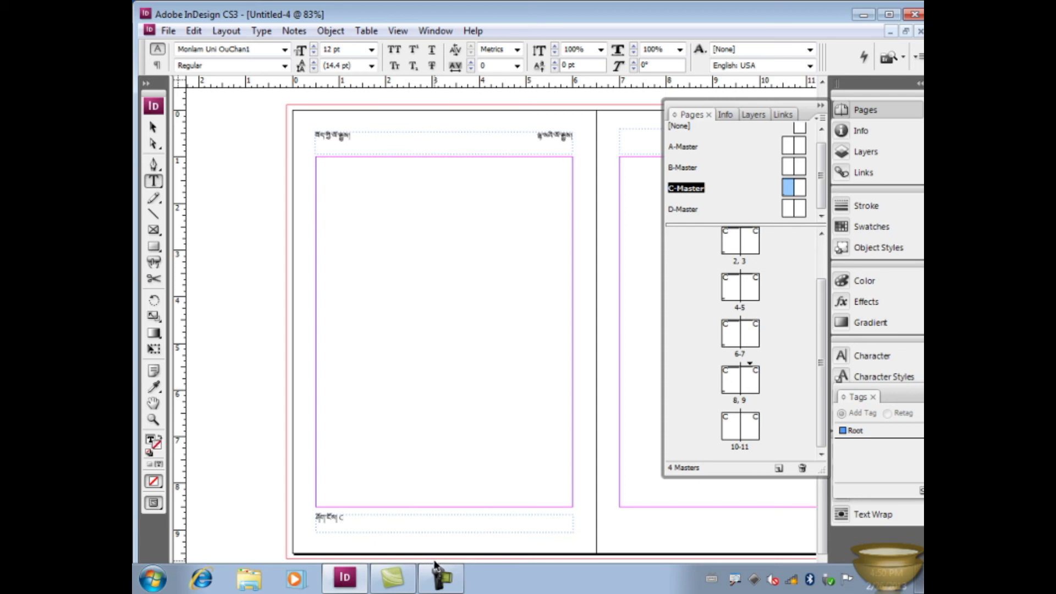
key(ctrl+apostrophe)
key(ctrl+apostrophe)
key(ctrl+apostrophe)
key(ctrl+apostrophe)
key(shift+Left)
click(285, 49)
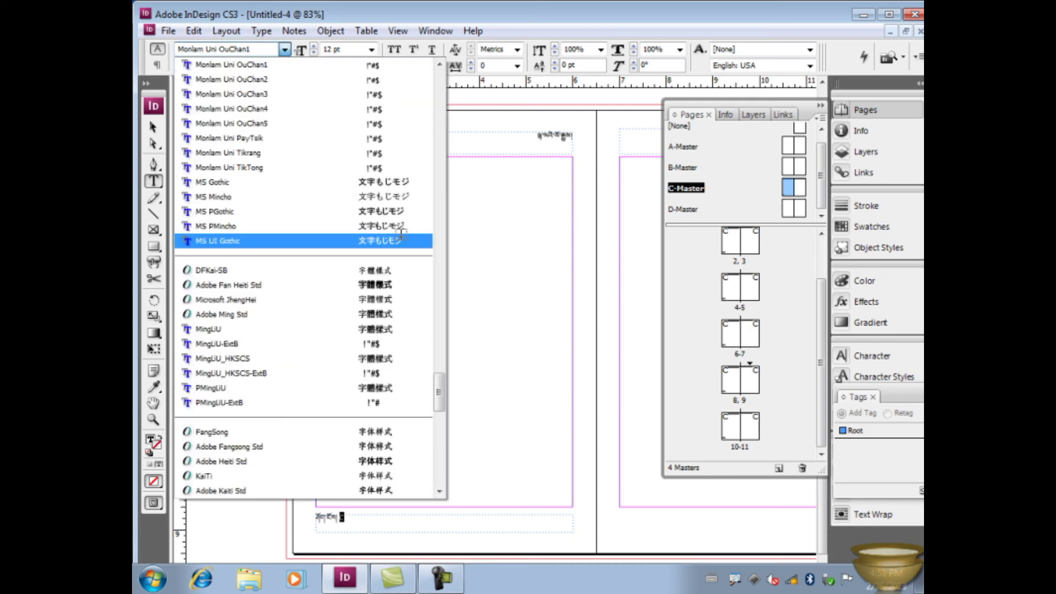
mouse_move(438, 391)
mouse_down()
mouse_move(405, 120)
mouse_move(368, 222)
mouse_move(367, 277)
mouse_up()
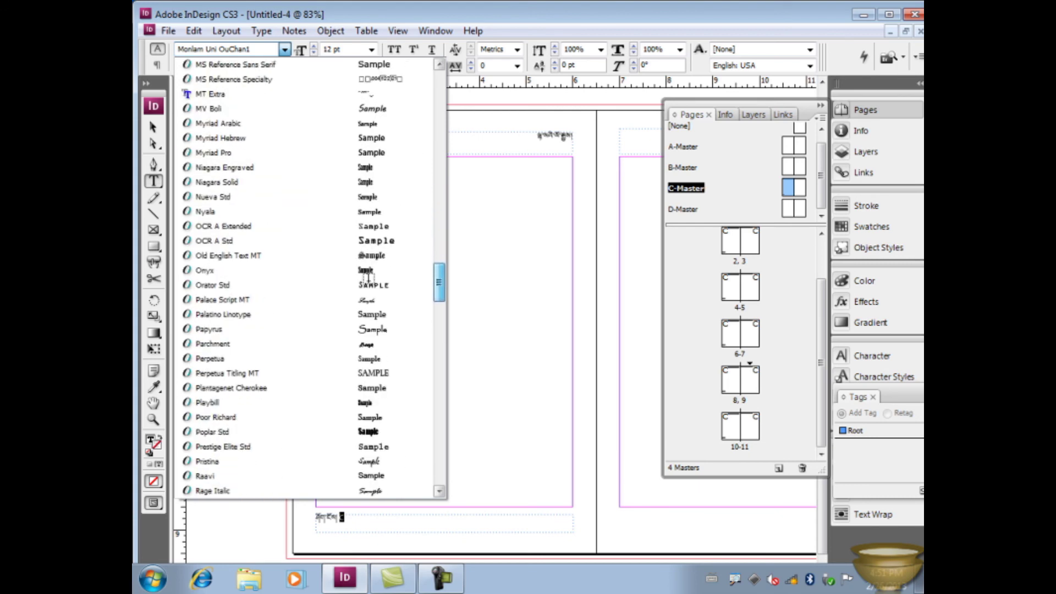
click(492, 467)
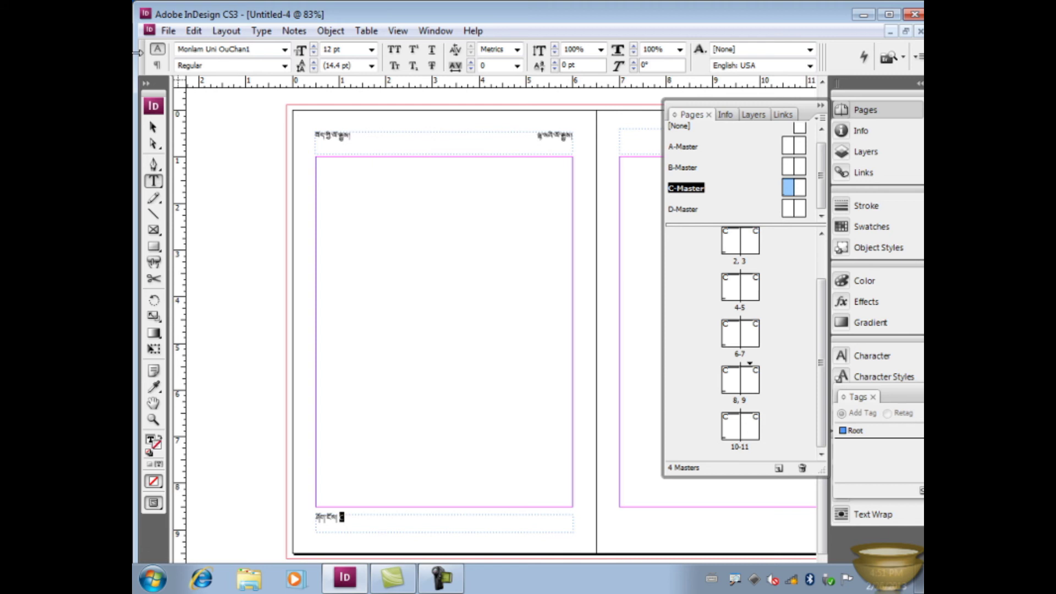
Step: Create a footer text frame about 5.4 x 0.37 in below the bottom margin of C-Master's right page
click(154, 128)
click(444, 523)
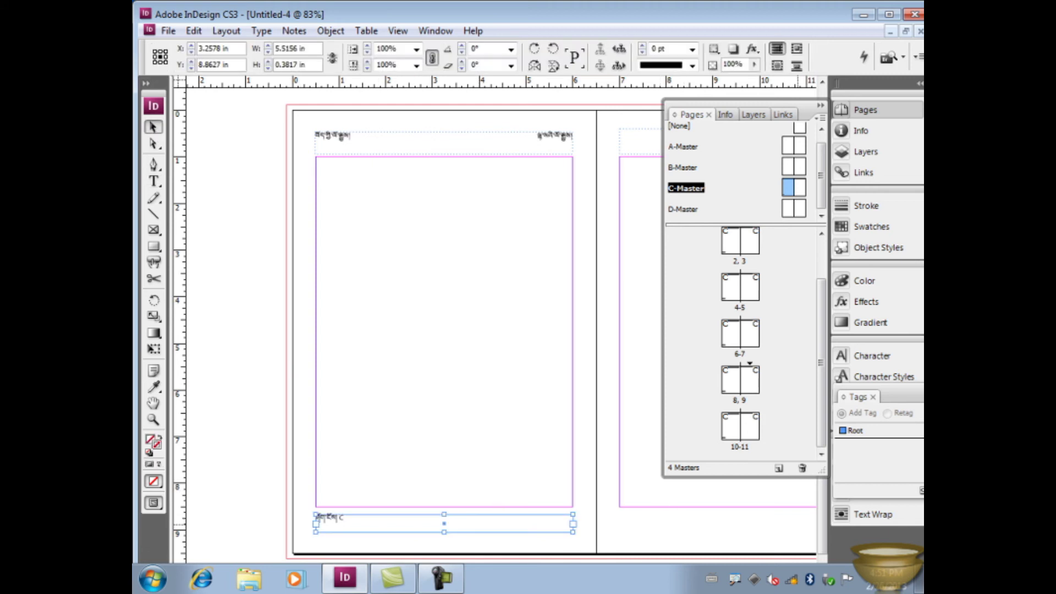
scroll(495, 330, right, 5)
key(t)
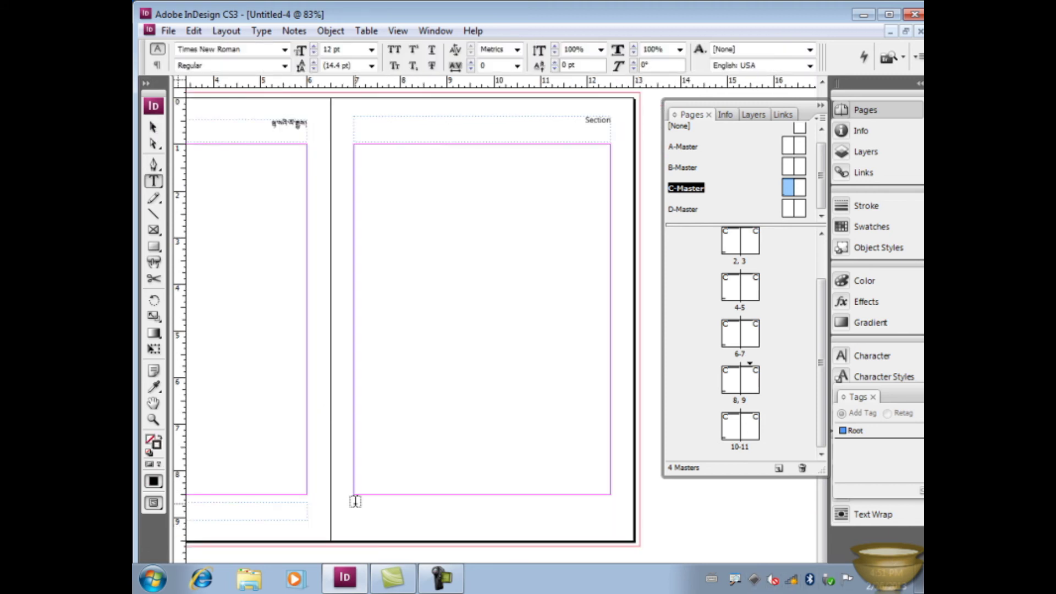
drag(356, 505, 609, 520)
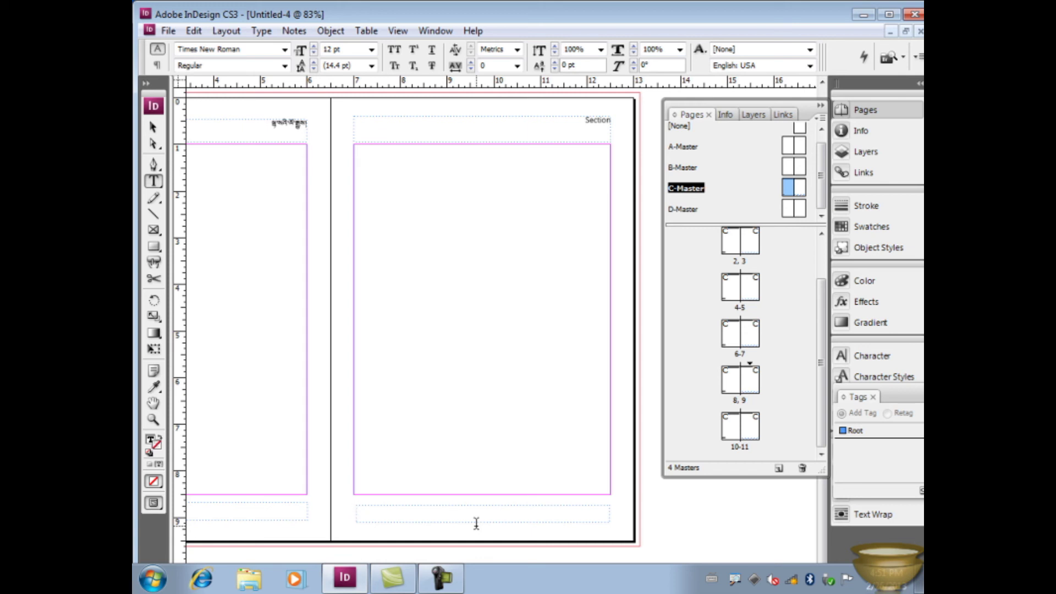
Step: Right-align the right page's footer text and insert a Current Page Number marker in it
key(ctrl+shift+r)
click(267, 31)
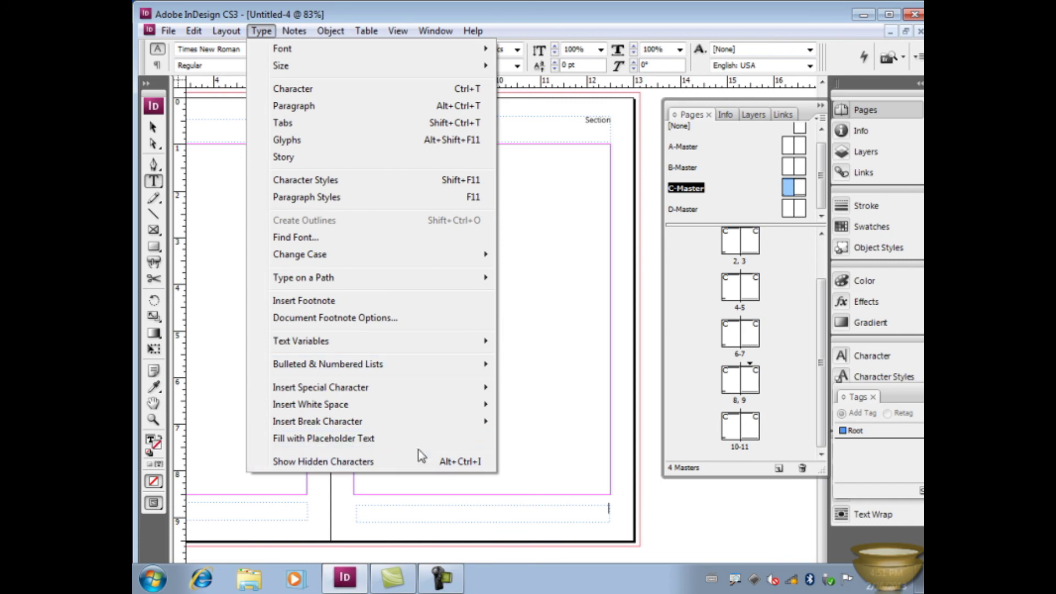
mouse_move(468, 389)
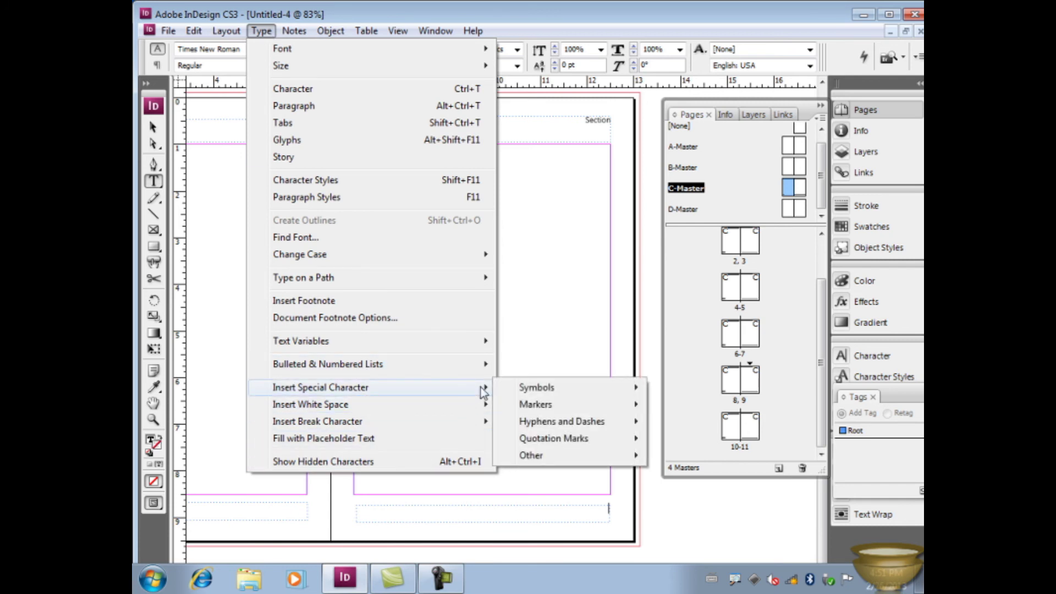
mouse_move(523, 388)
mouse_move(552, 403)
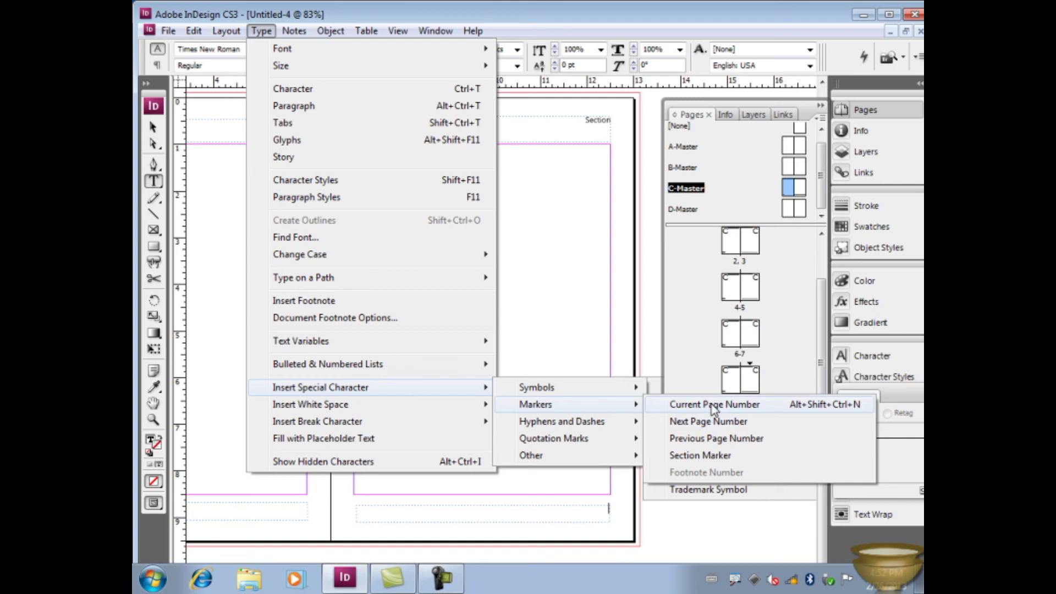
click(713, 405)
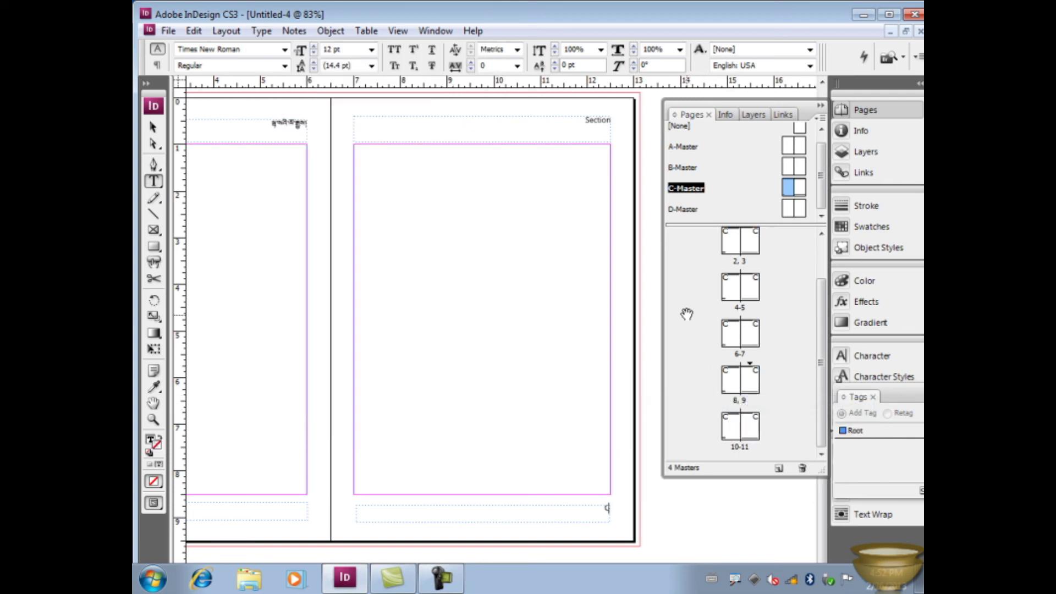
click(154, 127)
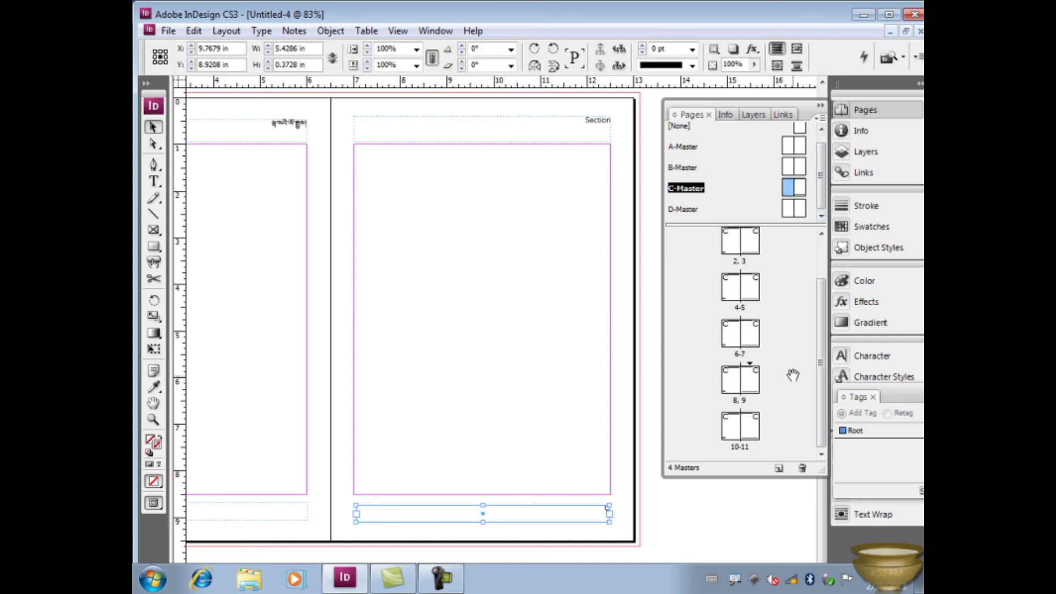
Step: Check the page-number footers on document pages 2 and 3
drag(822, 294, 822, 262)
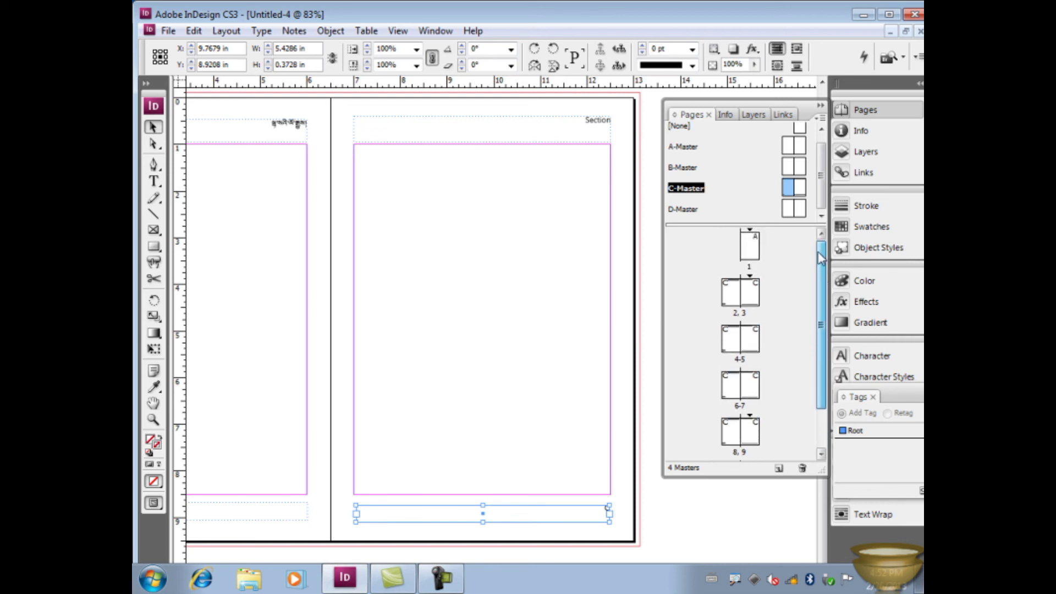
click(752, 297)
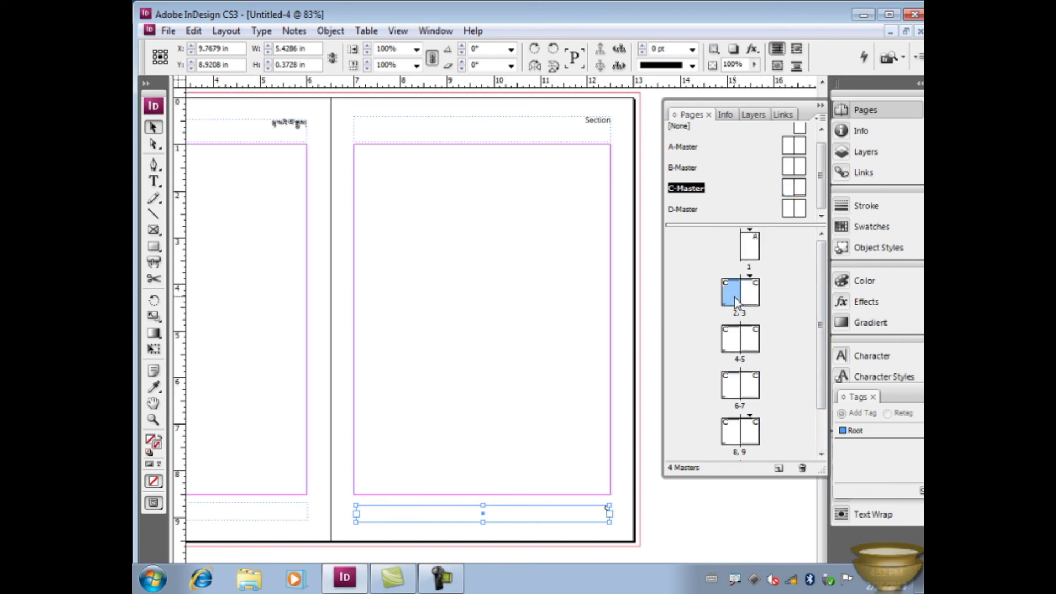
double_click(735, 297)
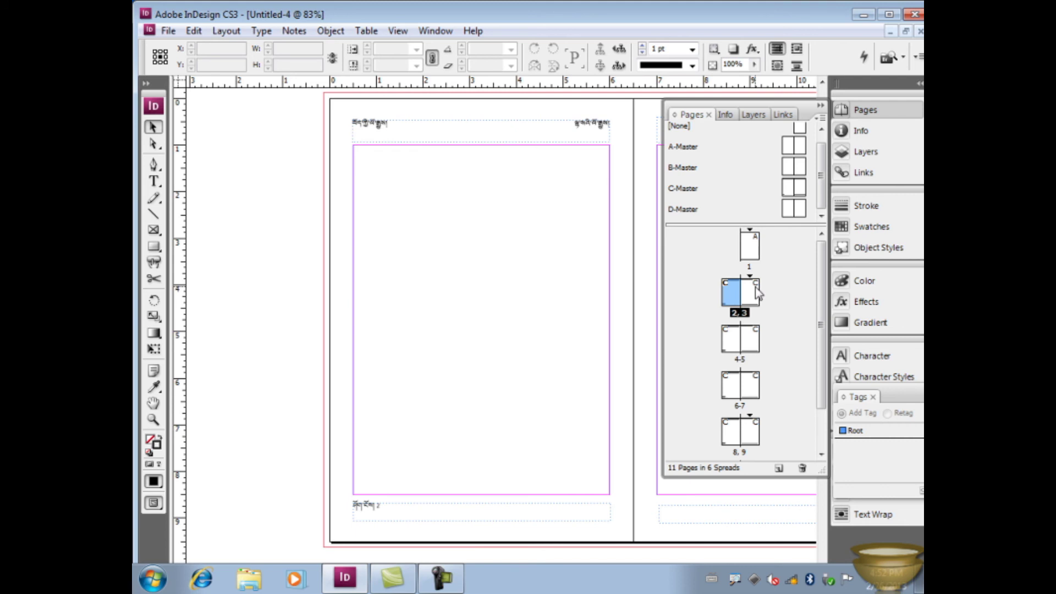
click(756, 289)
double_click(757, 292)
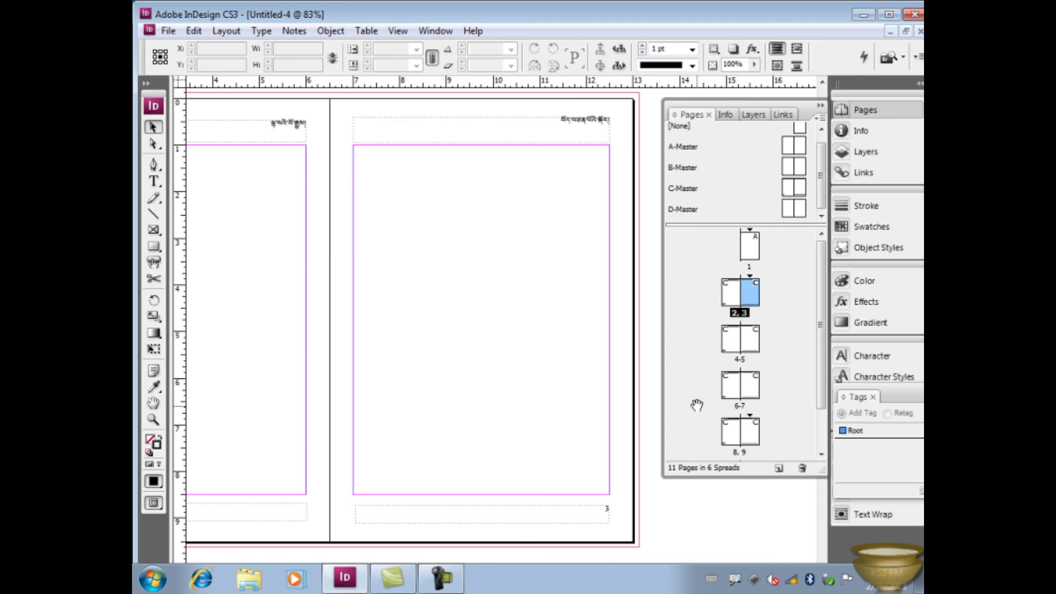
Step: Set the section beginning on page 3 to start its page numbering at 1
right_click(750, 298)
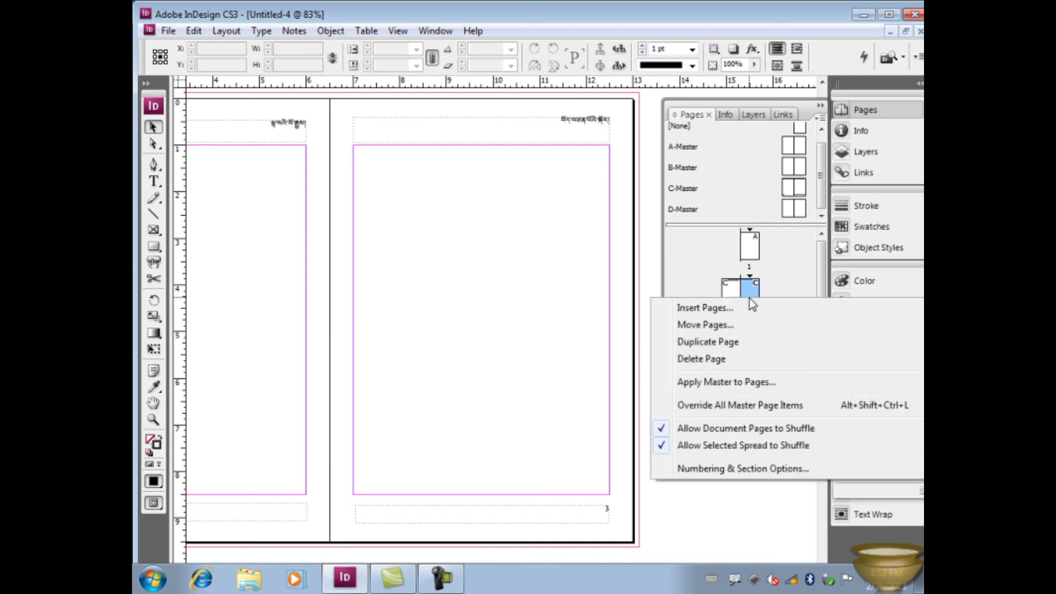
click(754, 471)
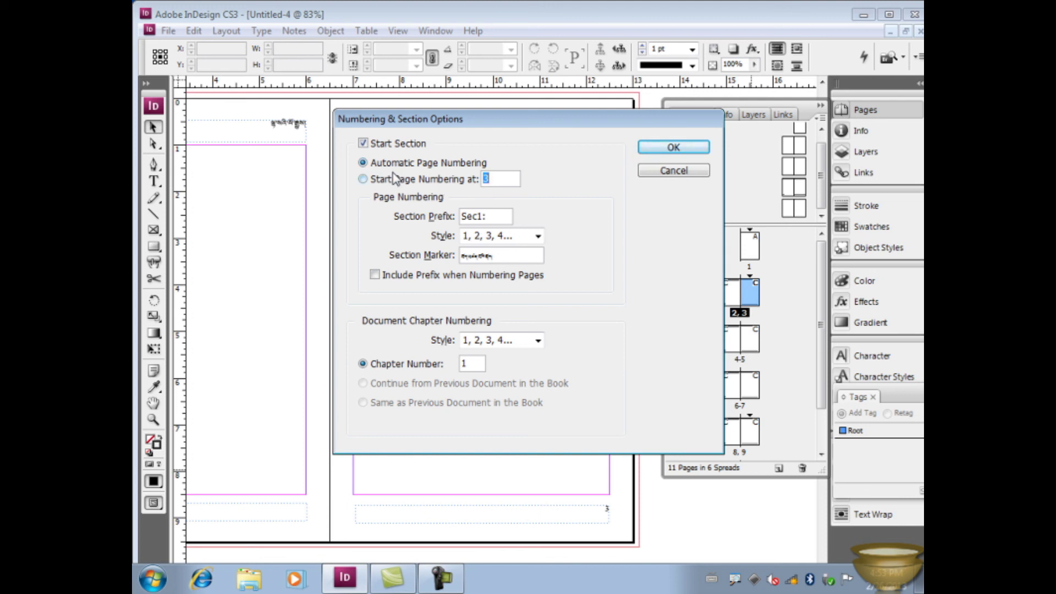
click(363, 180)
click(674, 147)
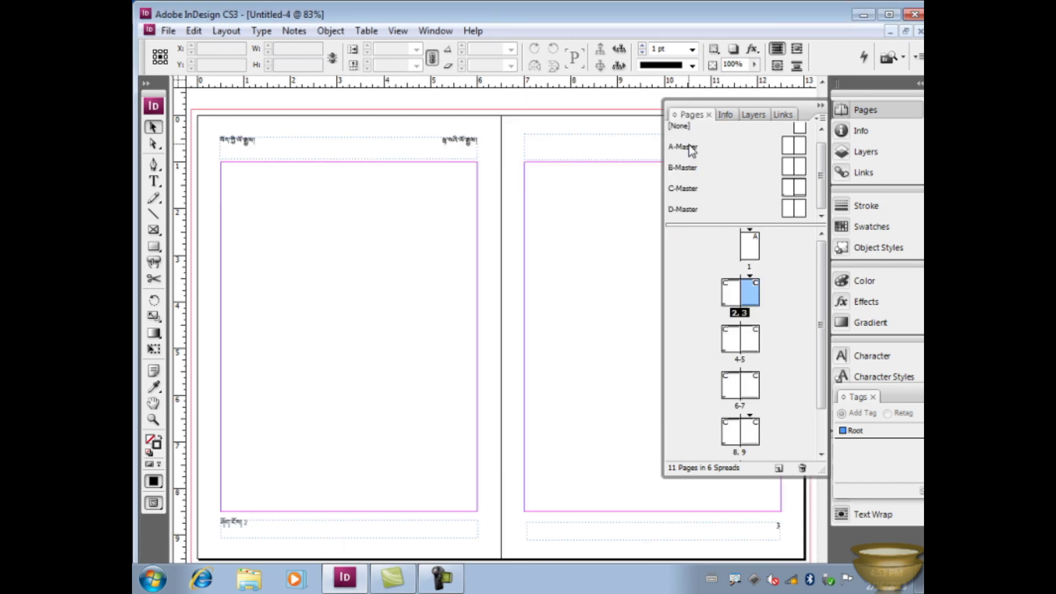
double_click(749, 297)
click(698, 153)
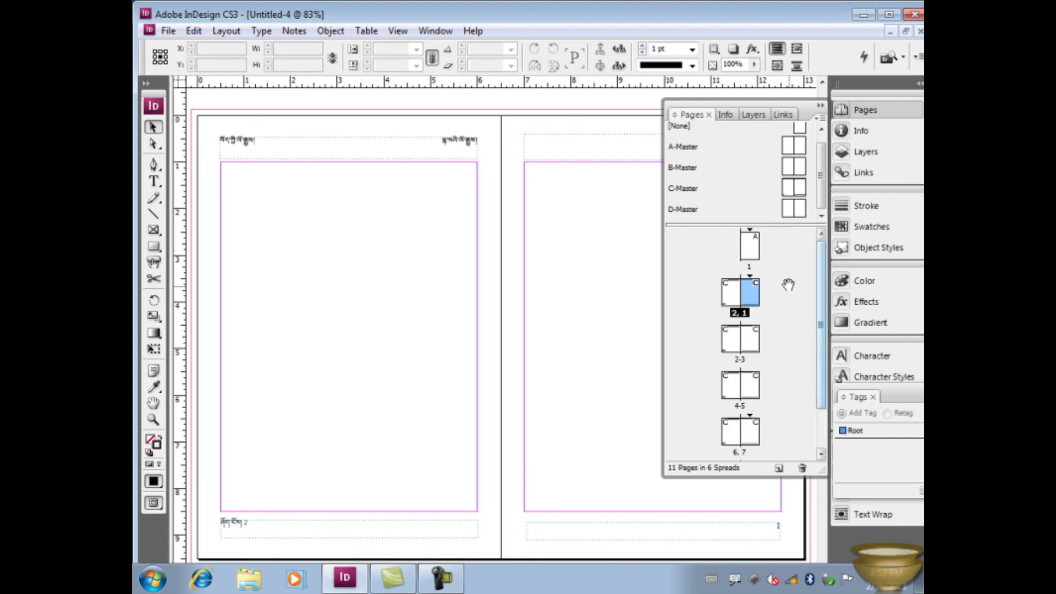
Step: Change the page numbering style of the document's opening section to I, II, III, IV
click(754, 250)
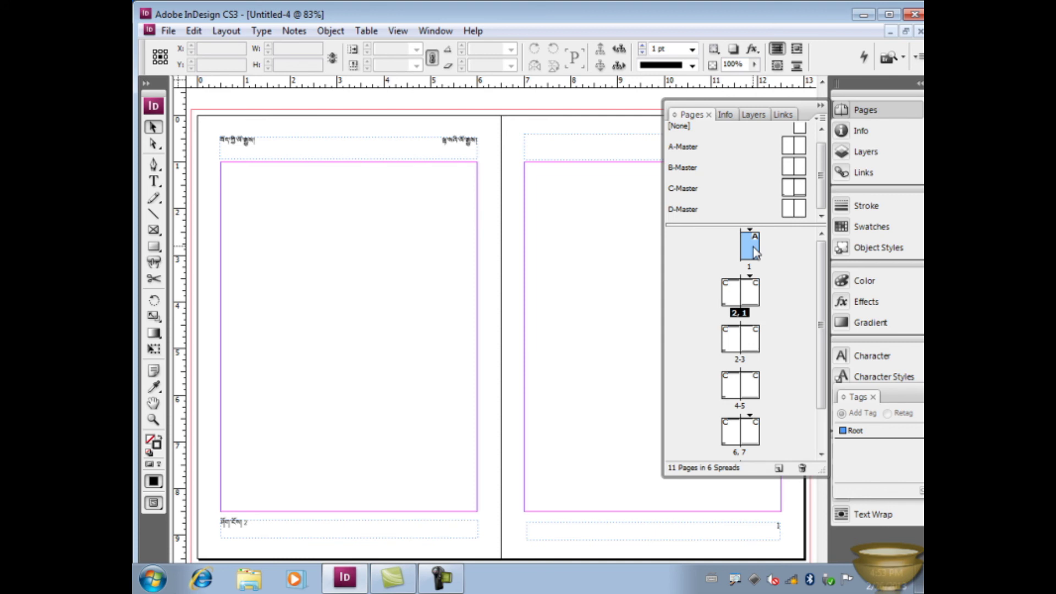
right_click(754, 249)
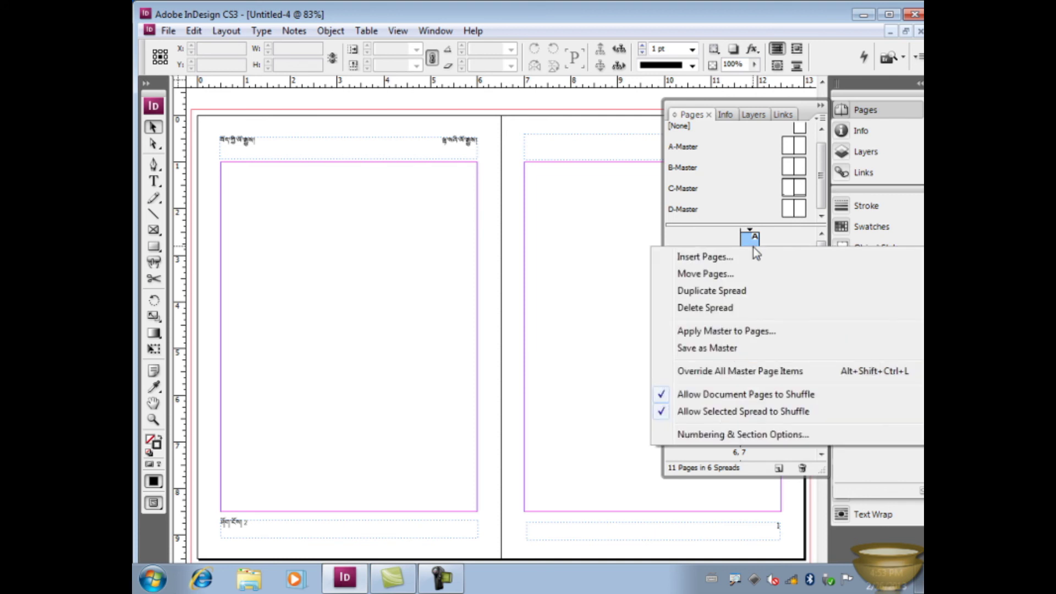
click(778, 435)
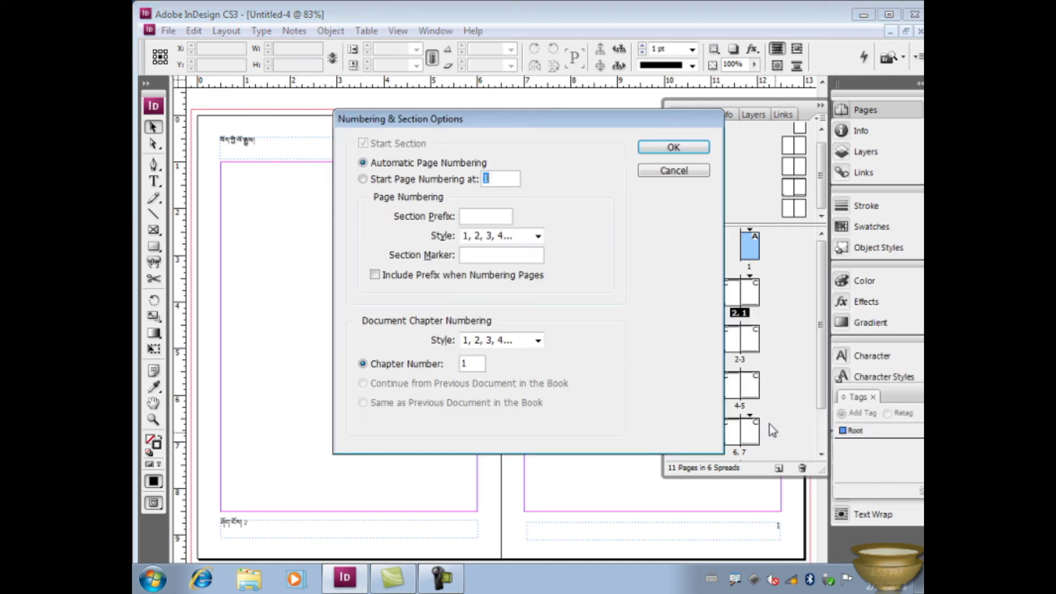
click(538, 237)
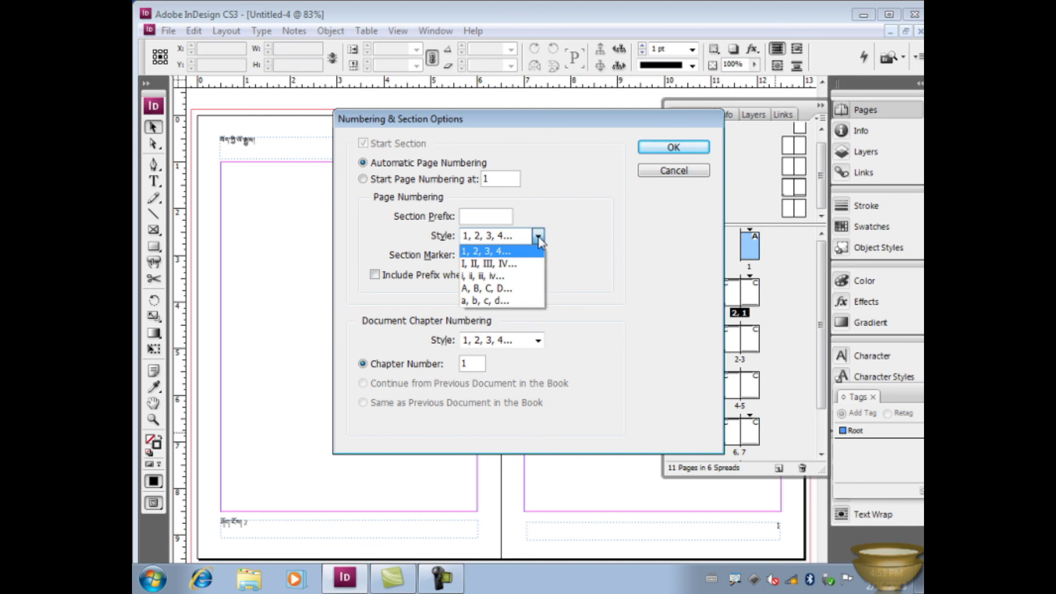
click(515, 265)
click(675, 149)
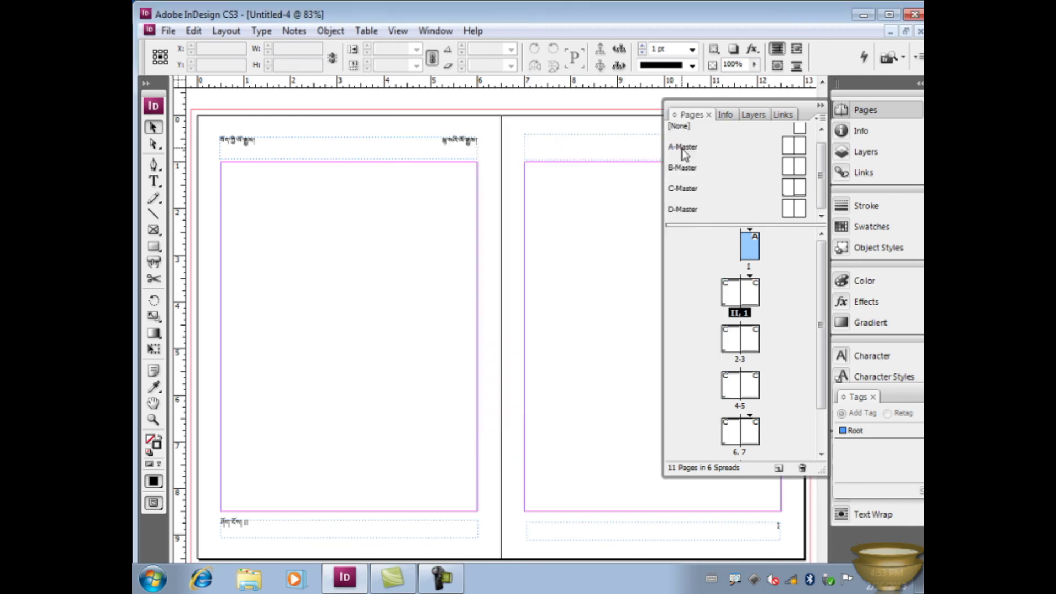
click(732, 294)
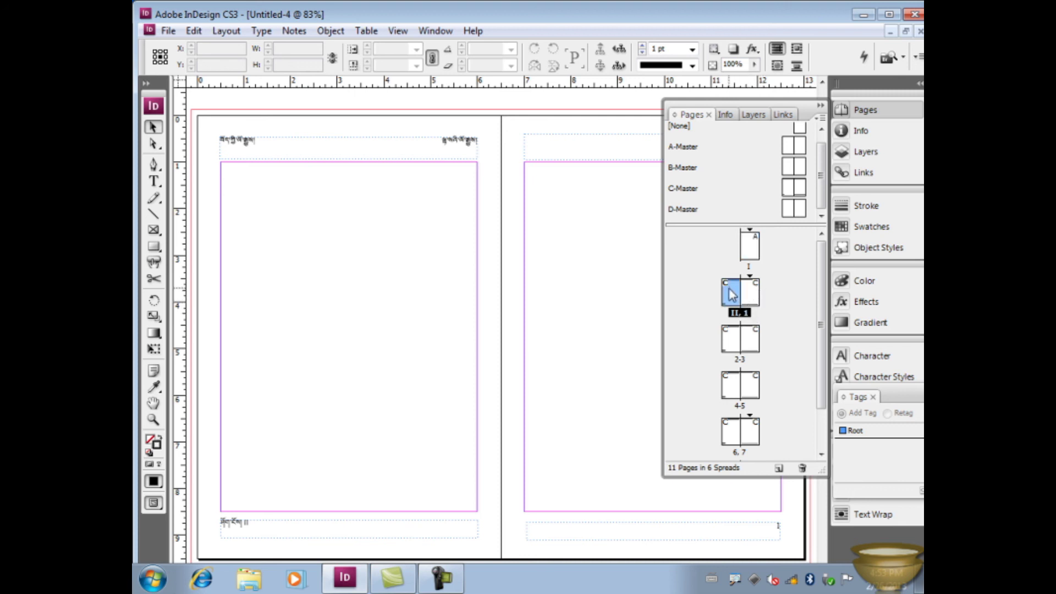
click(800, 128)
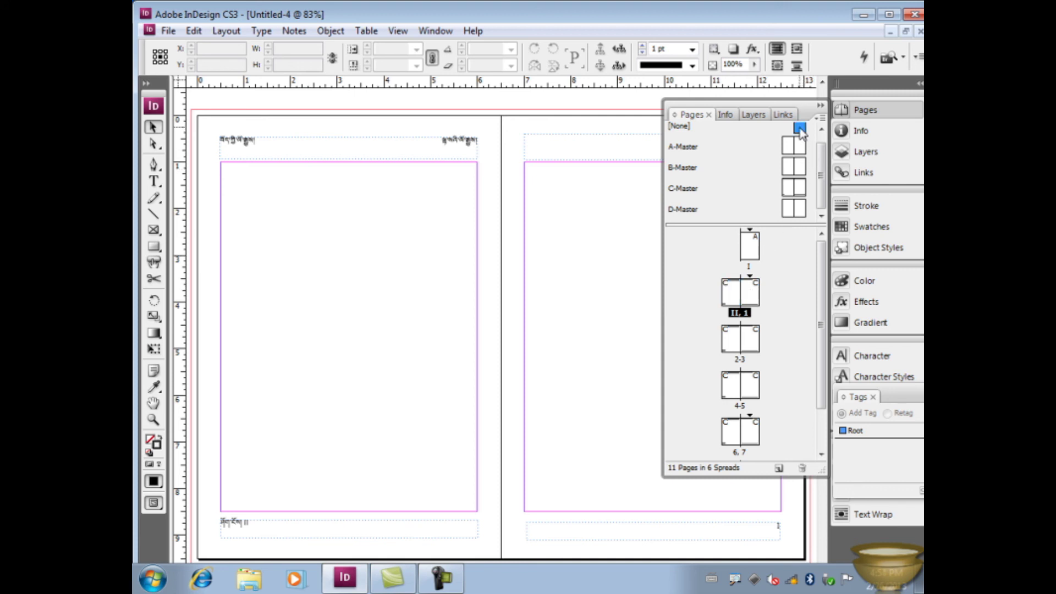
click(735, 294)
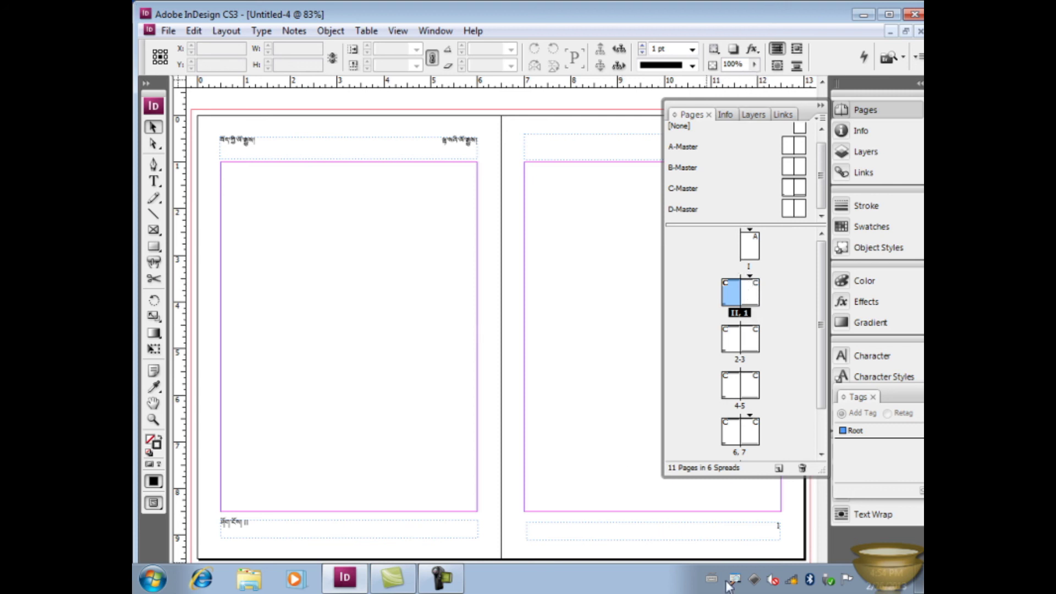
click(750, 291)
Step: Insert 2 pages based on B-Master after page I
click(755, 252)
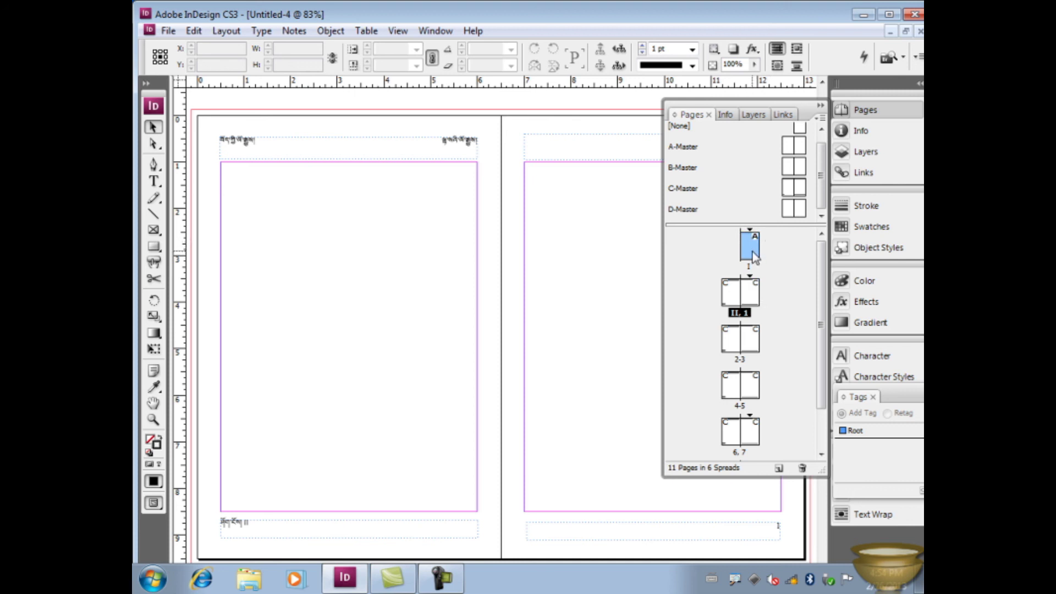
right_click(753, 252)
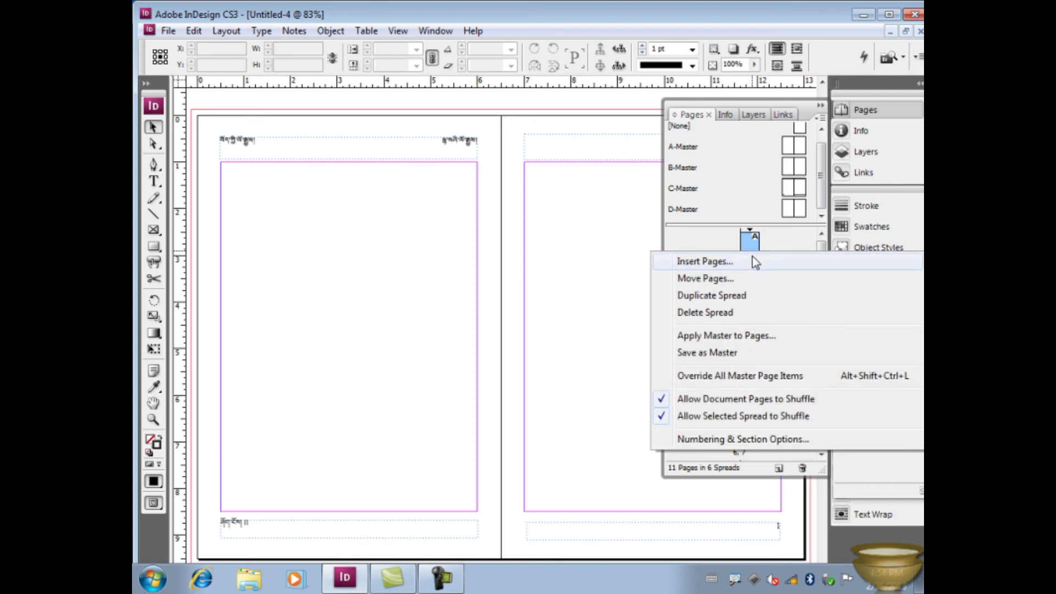
click(753, 256)
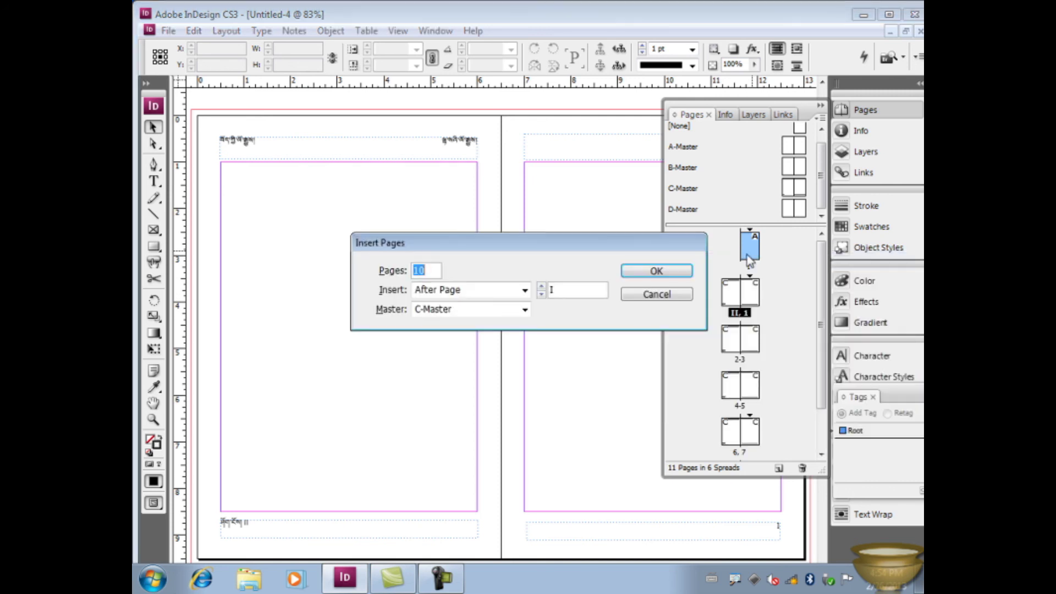
text(2)
click(526, 290)
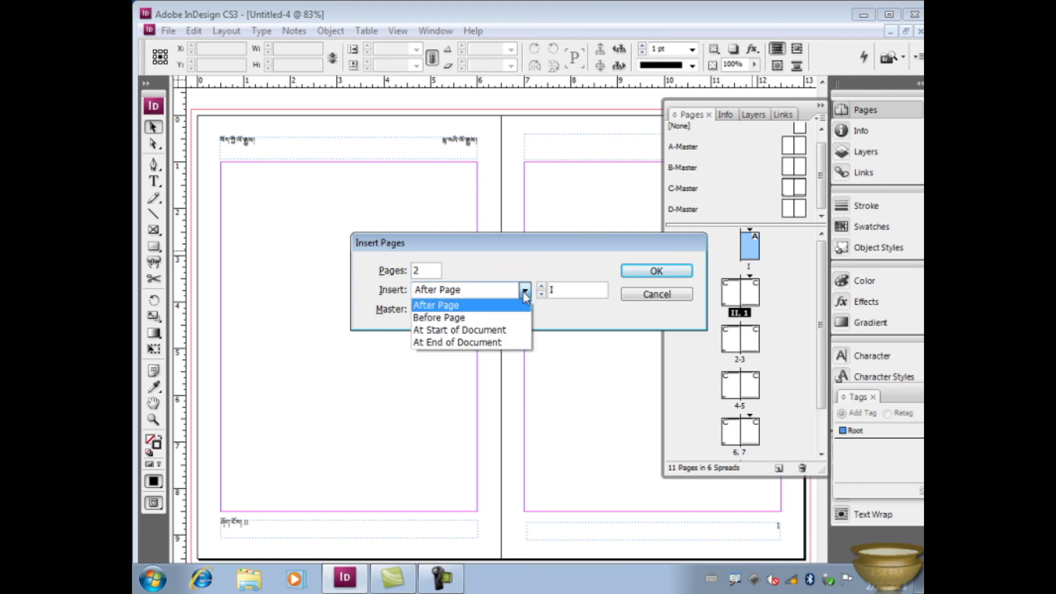
click(524, 294)
click(525, 290)
click(525, 290)
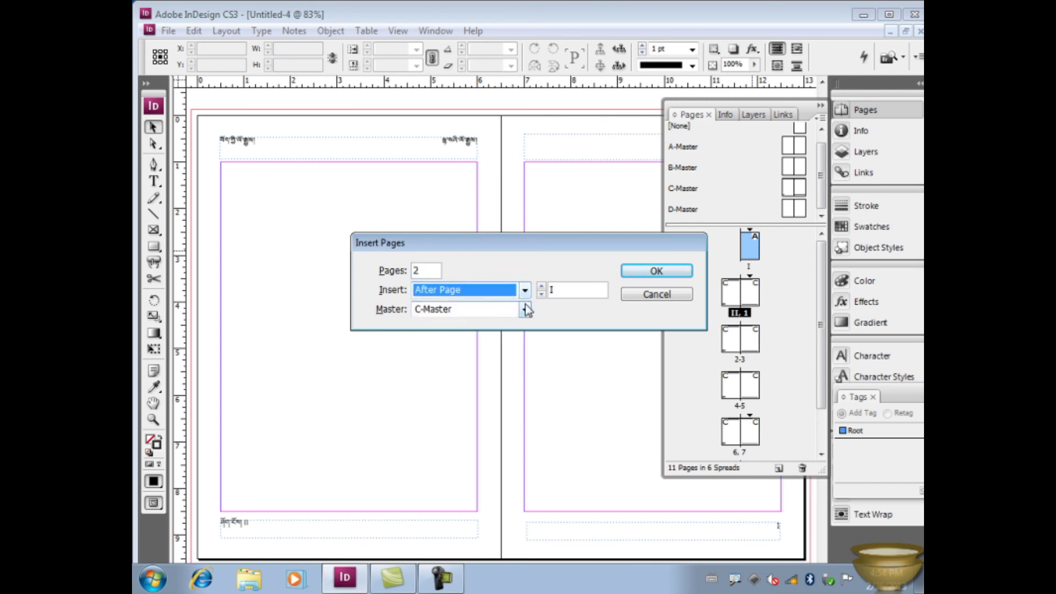
click(526, 309)
click(483, 351)
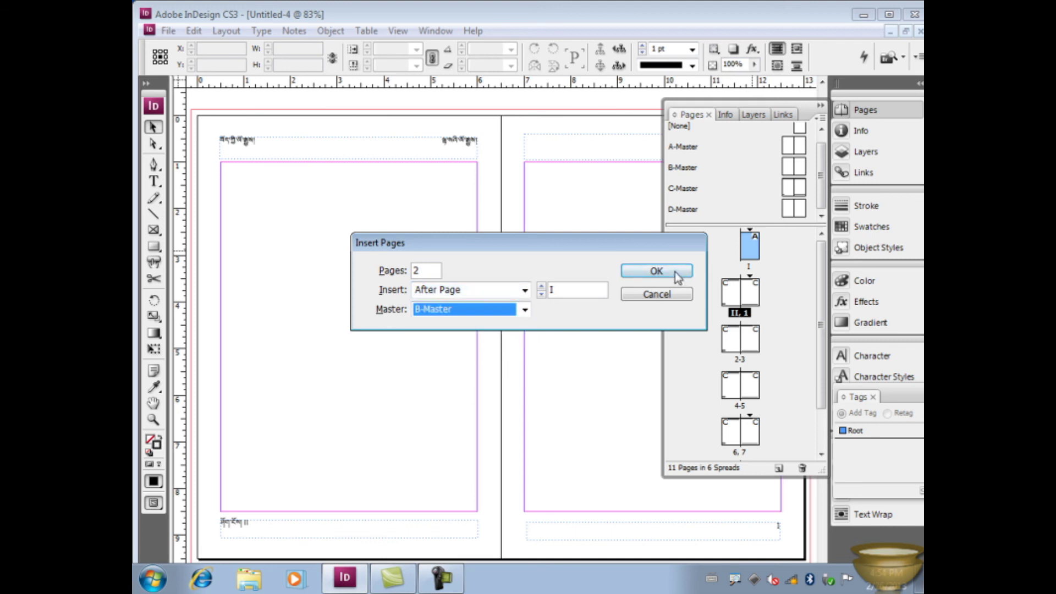
click(677, 275)
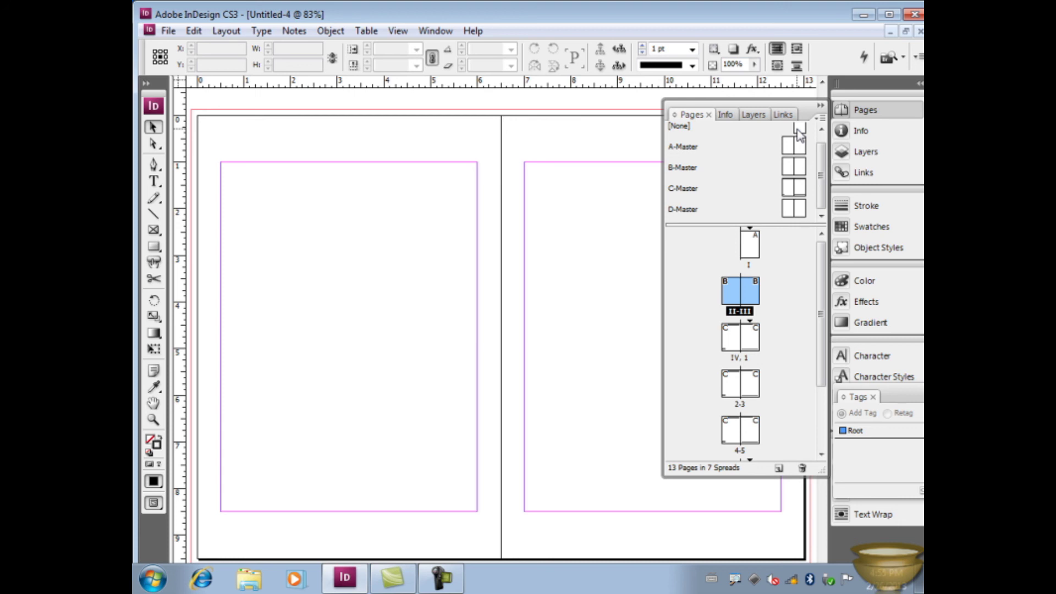
click(756, 250)
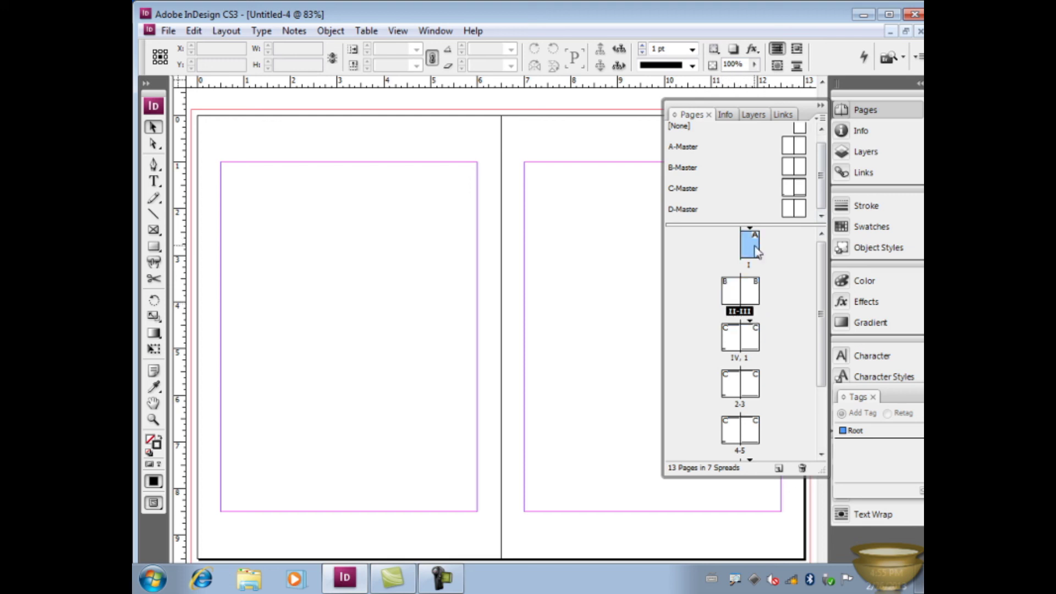